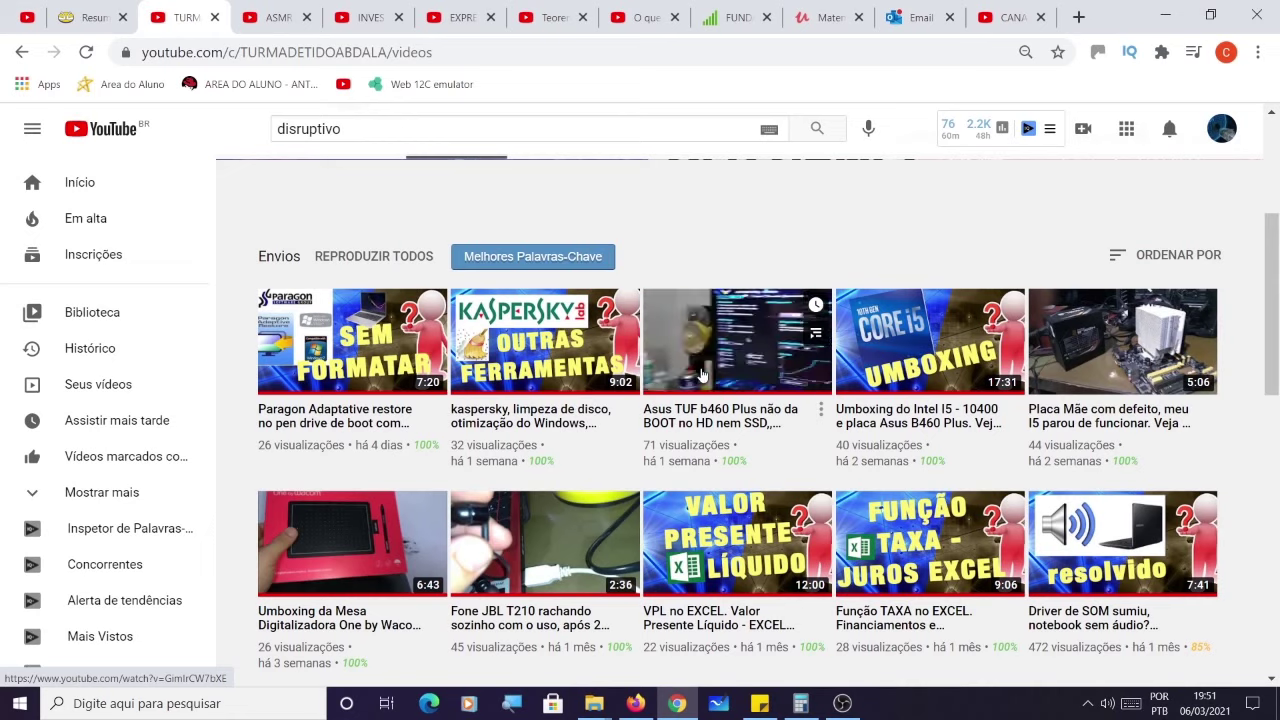
Browse the channel's video thumbnails, then minimize all windows to show the Windows desktop
scroll(795, 403, "down", 1)
scroll(795, 403, "down", 1)
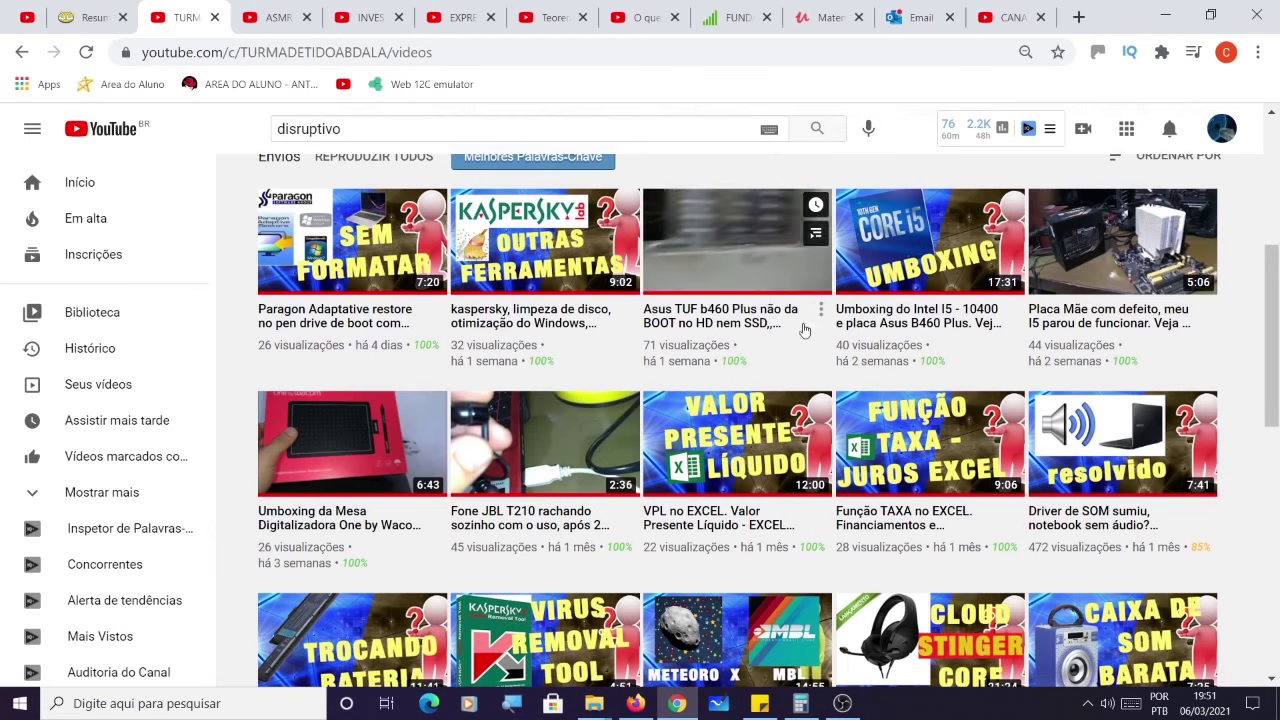
mouse_move(1103, 441)
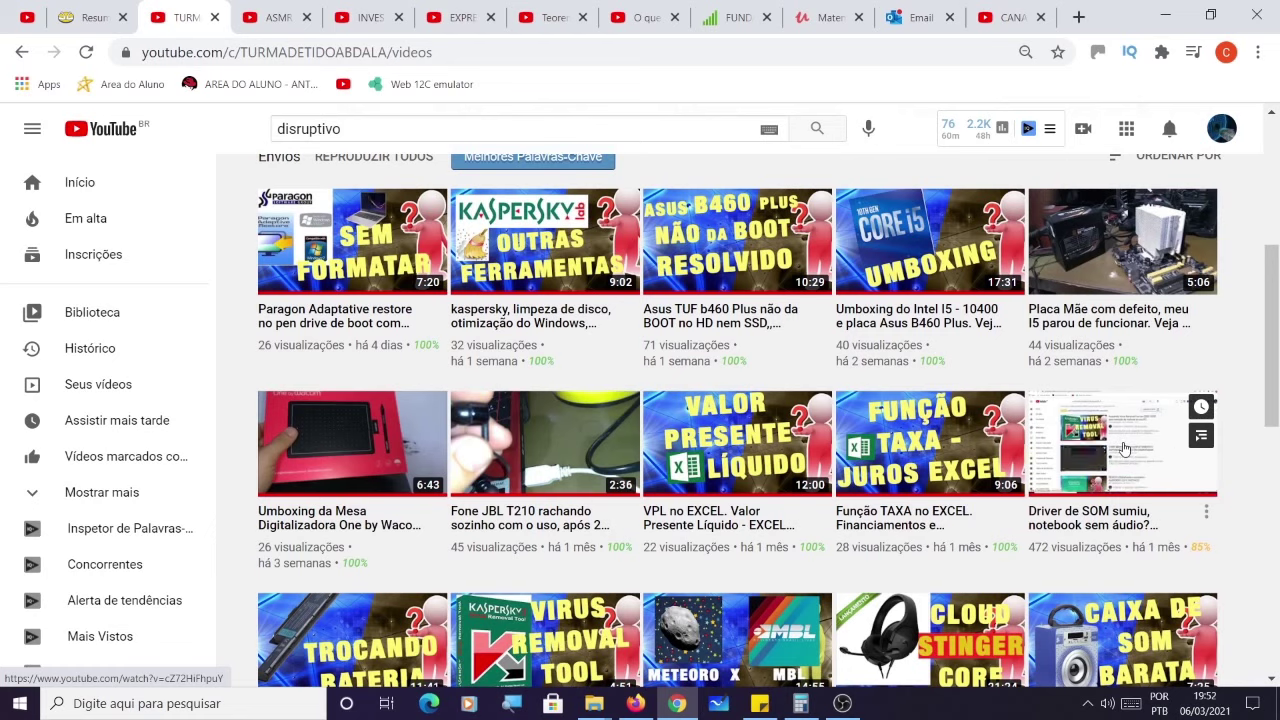
mouse_move(420, 280)
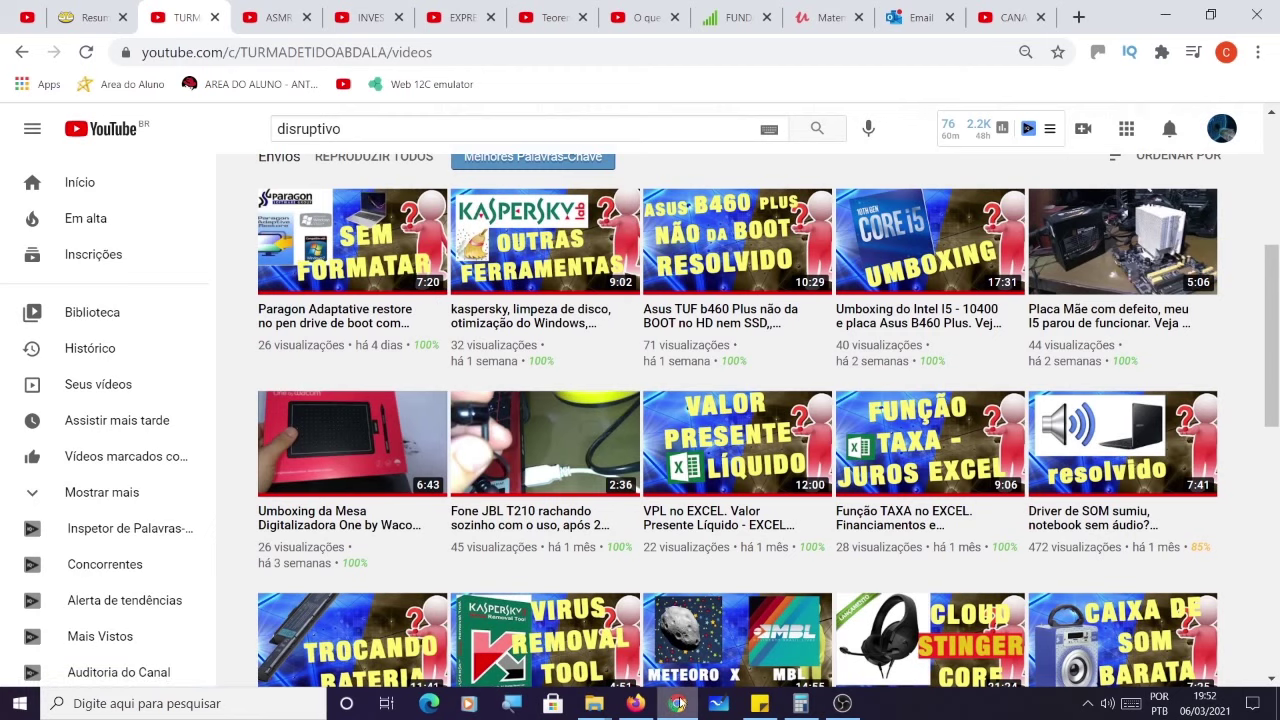
left_click(1277, 703)
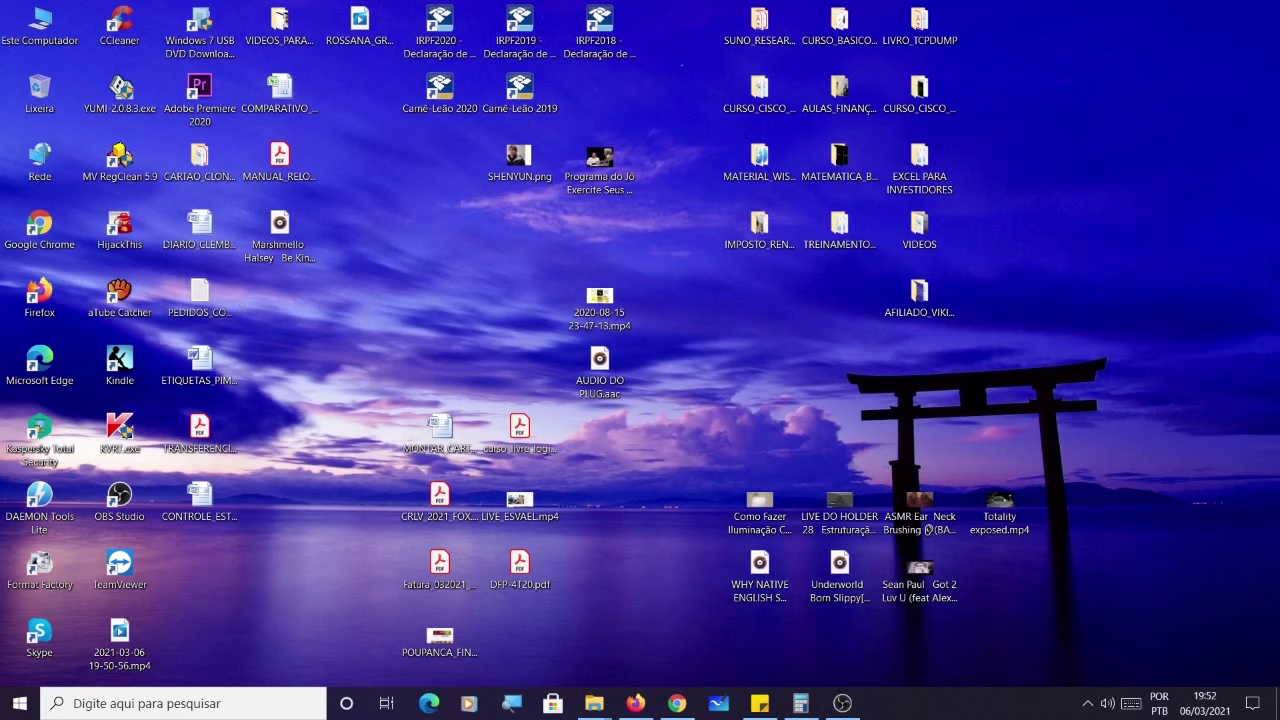
Expand the taskbar notification area's ^ arrow to reveal hidden tray icons
left_click(1088, 703)
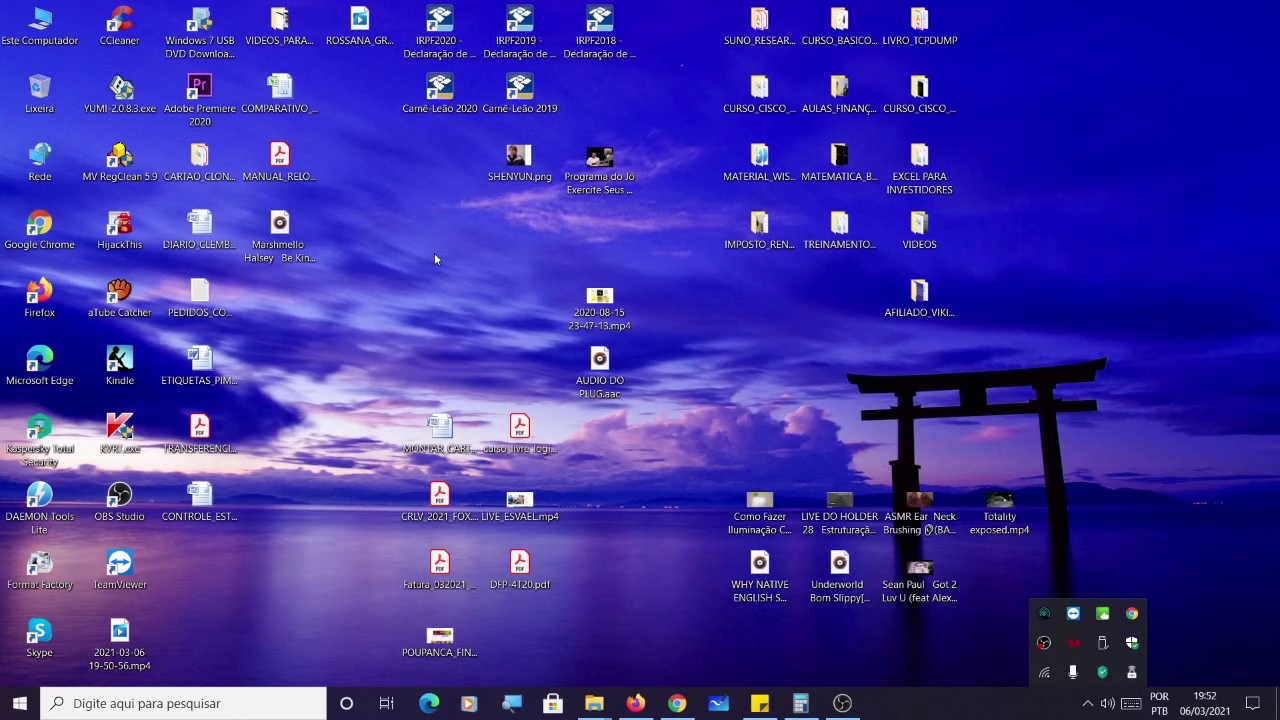
Open Computer Management from Este Computador and show Device Manager, collapsing Dispositivos de Interface Humana
right_click(52, 20)
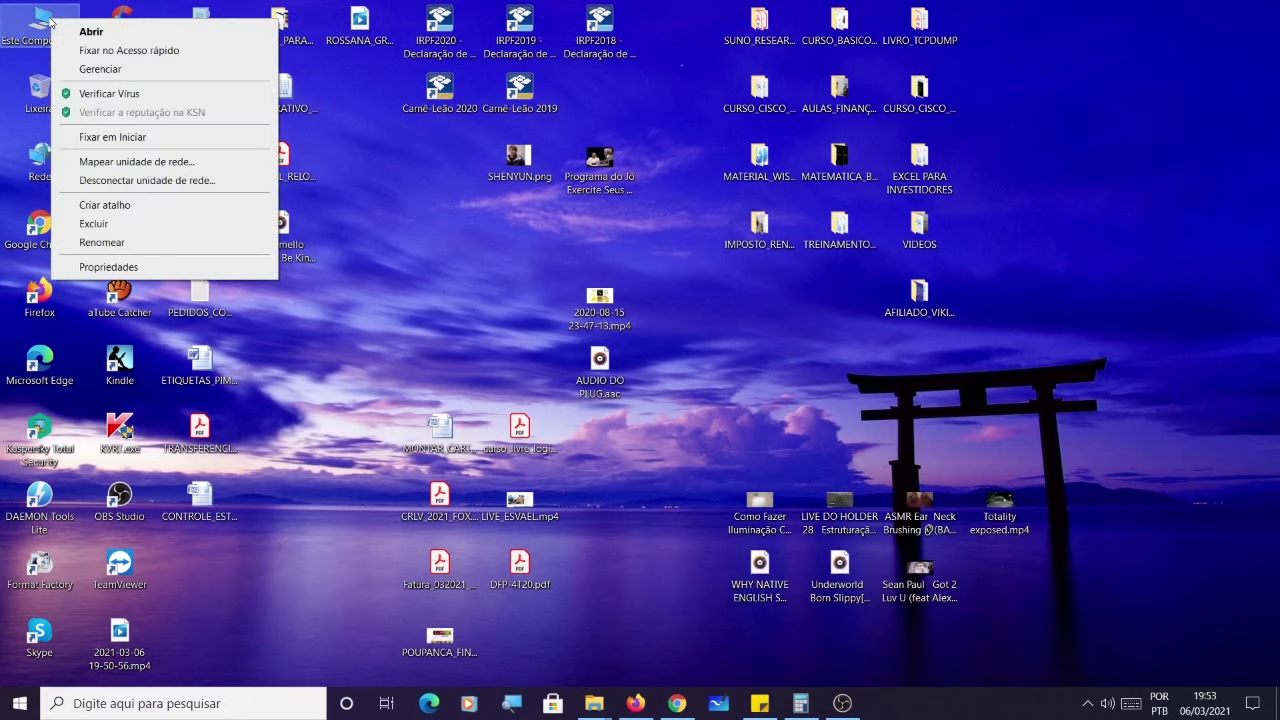
left_click(148, 72)
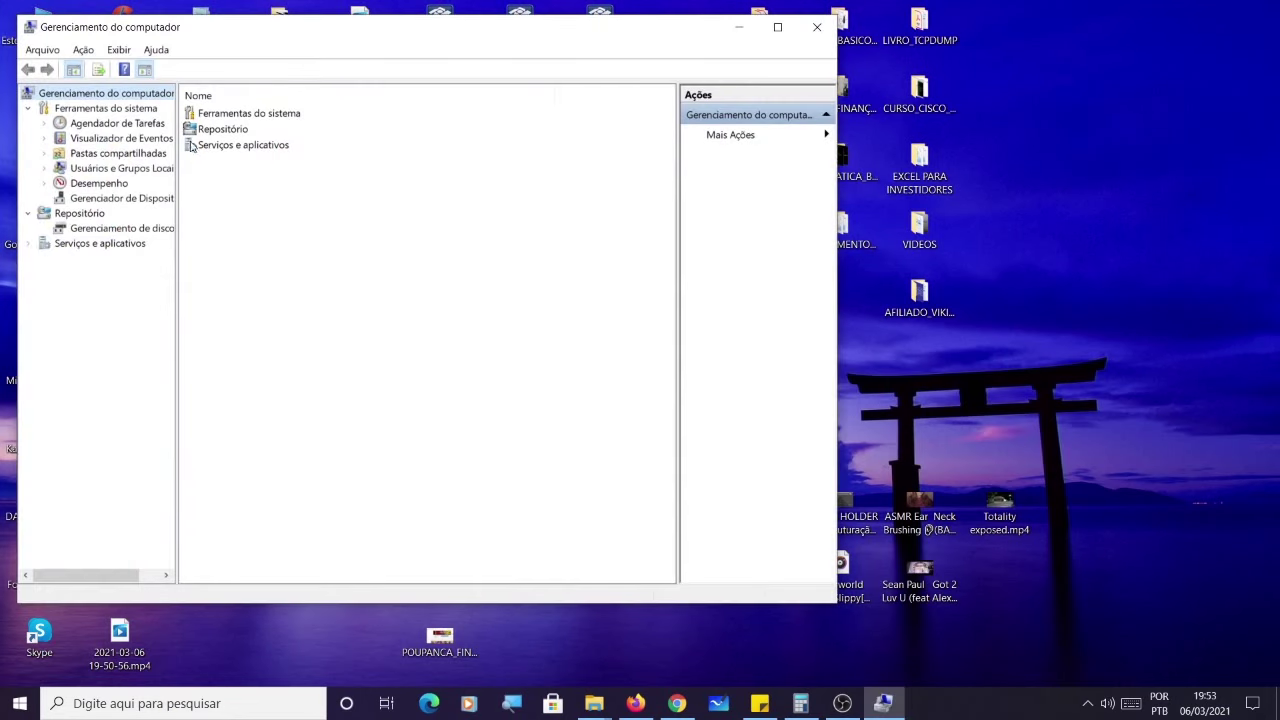
left_click(162, 200)
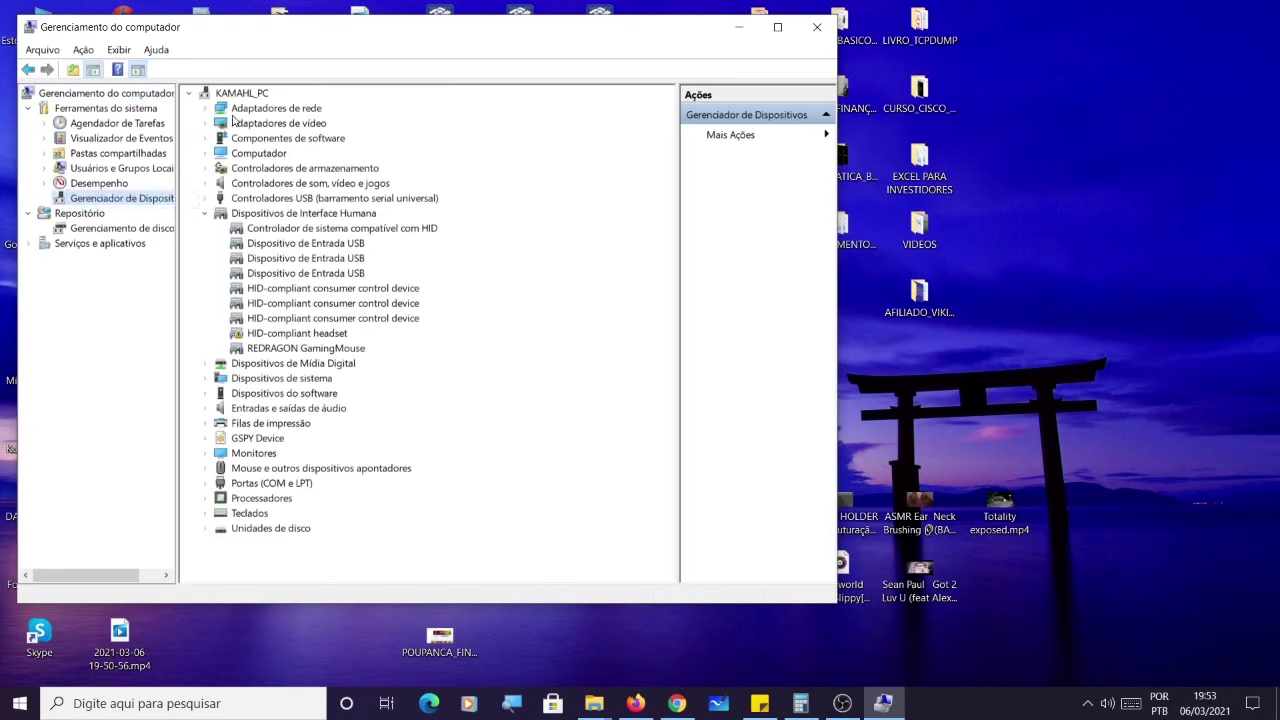
left_click(207, 213)
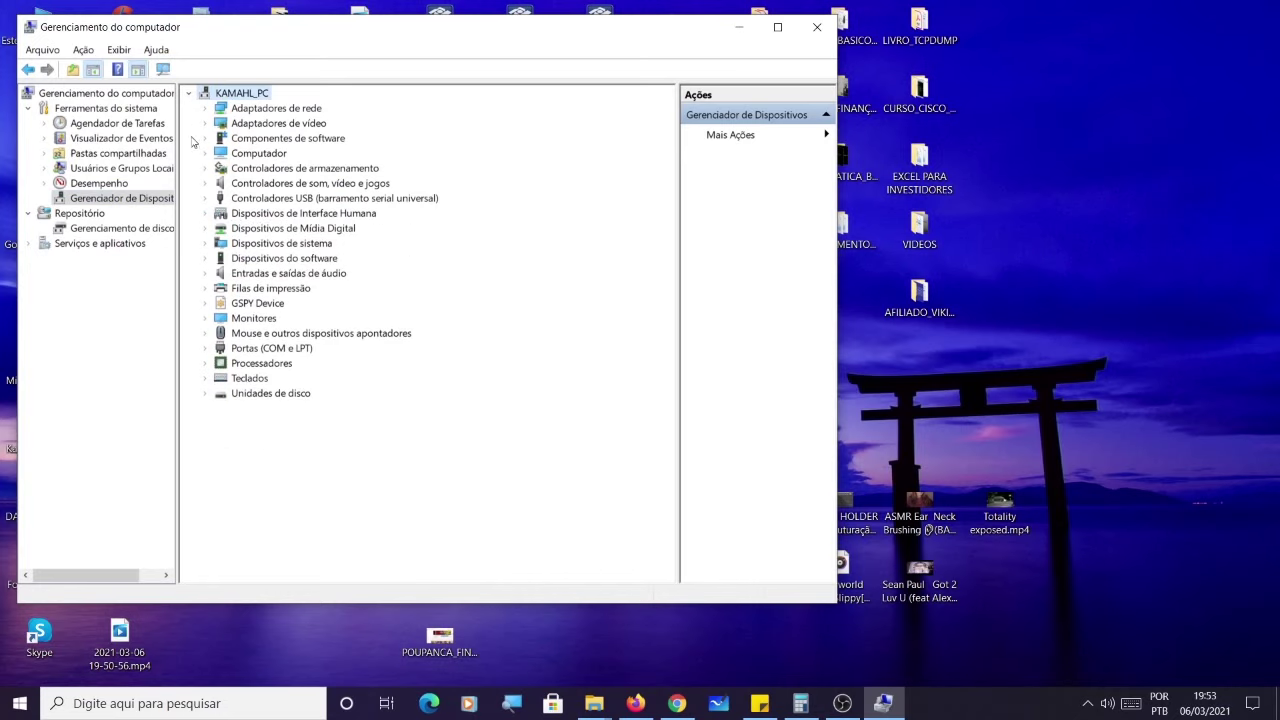
Expand Adaptadores de rede, scan for hardware changes, and select the Intel Ethernet Connection (12) I219-V
double_click(265, 113)
right_click(283, 115)
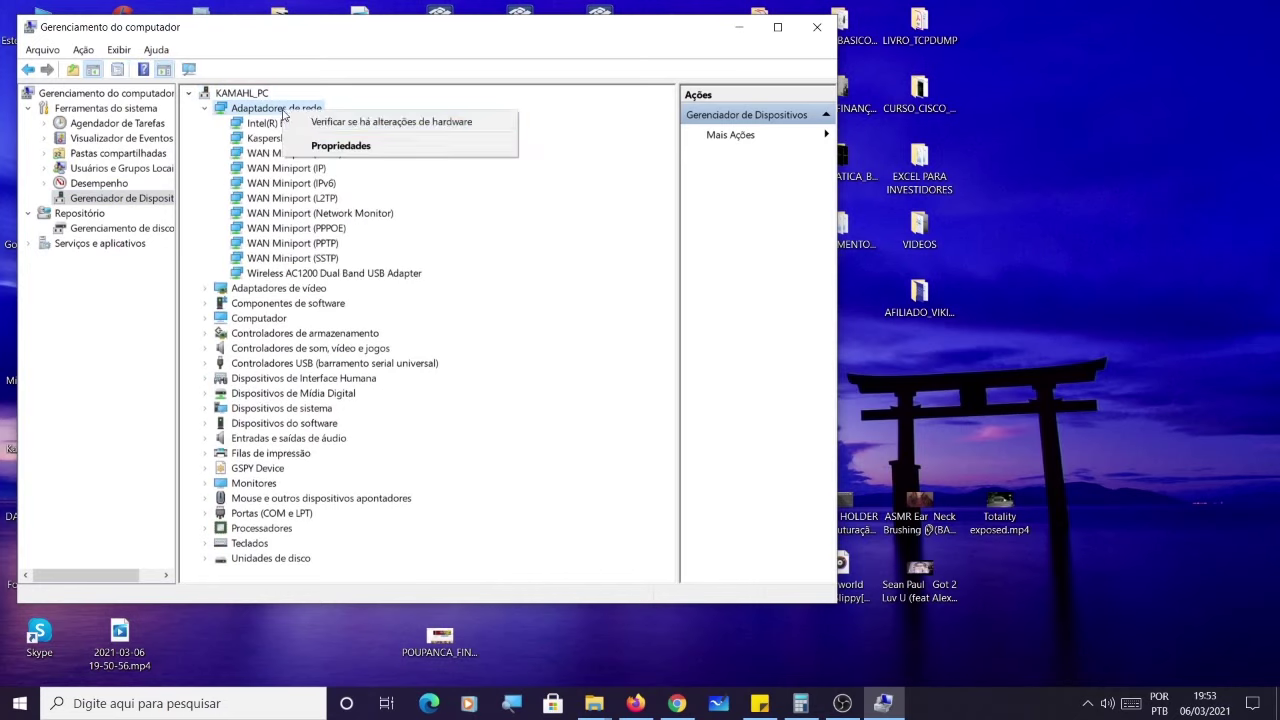
left_click(370, 121)
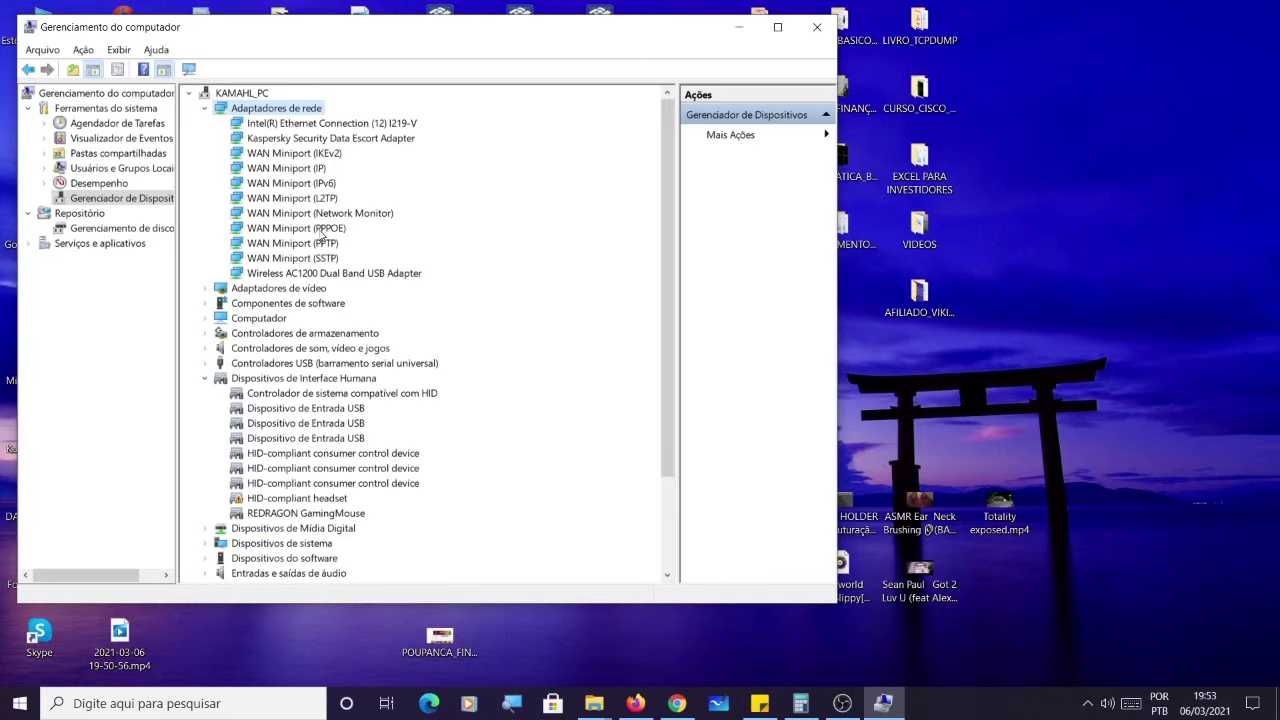
left_click(381, 280)
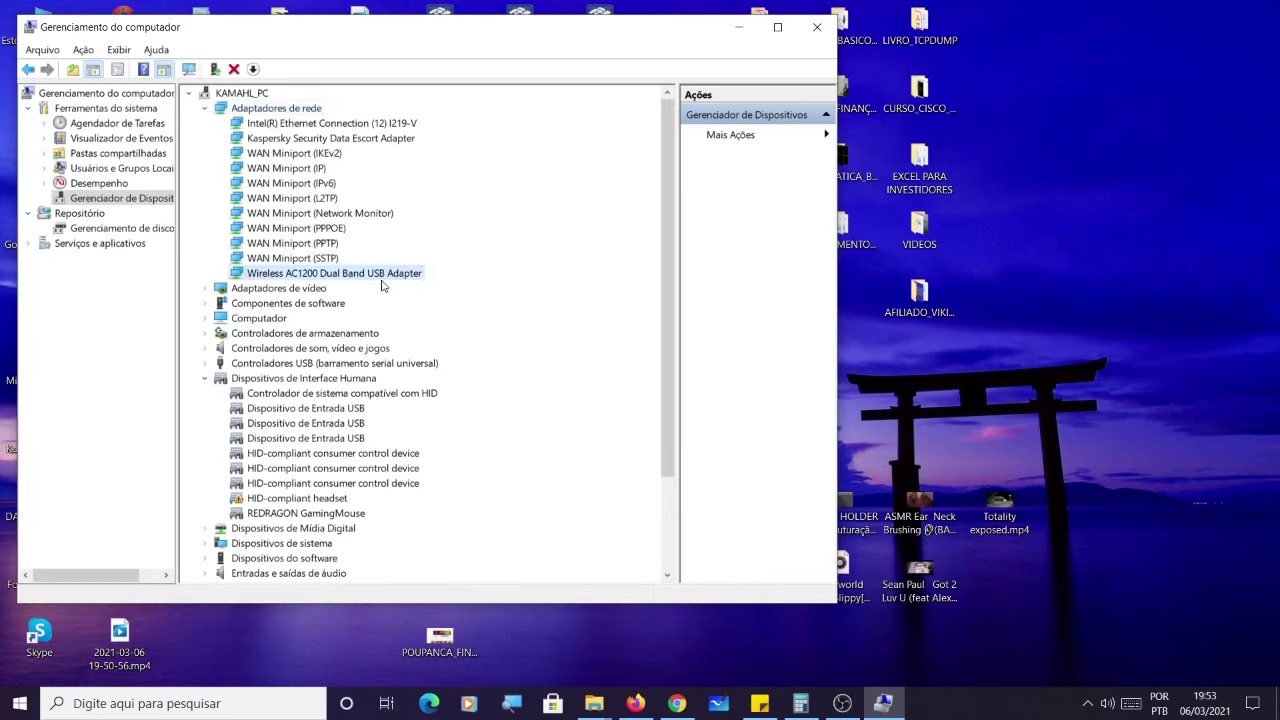
left_click(324, 125)
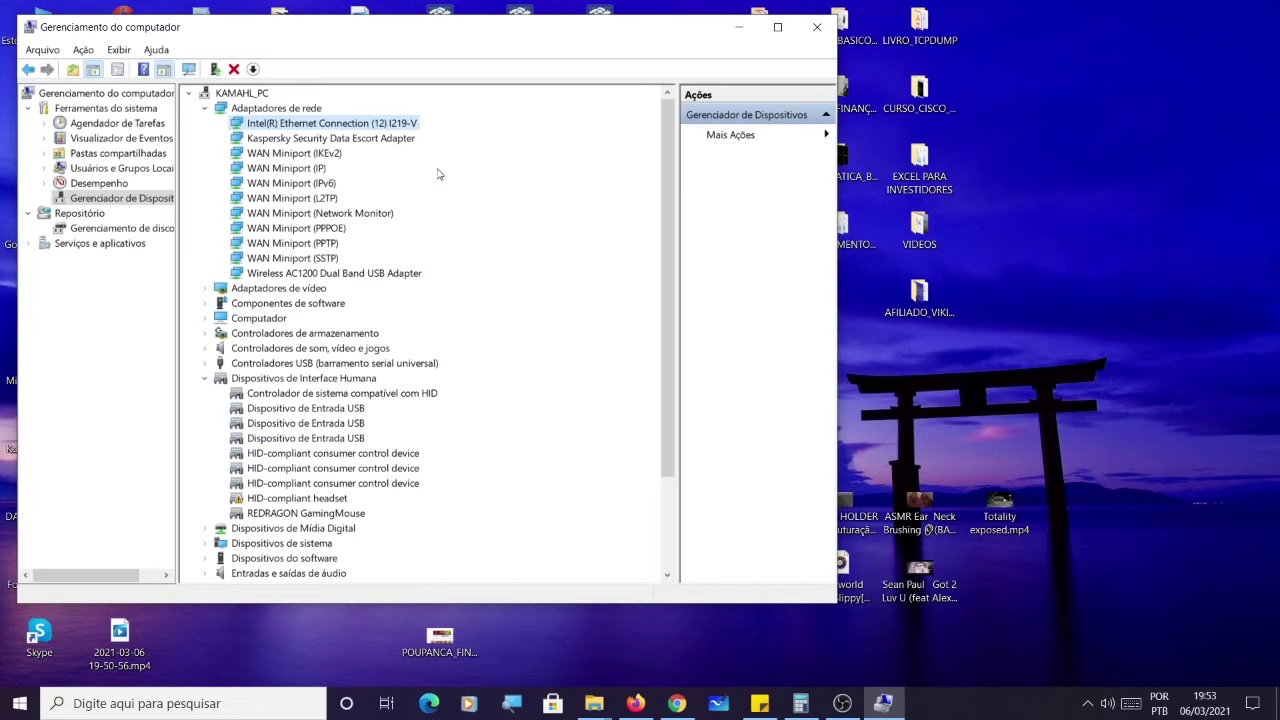
Uninstall the Intel Ethernet Connection (12) I219-V device
right_click(312, 131)
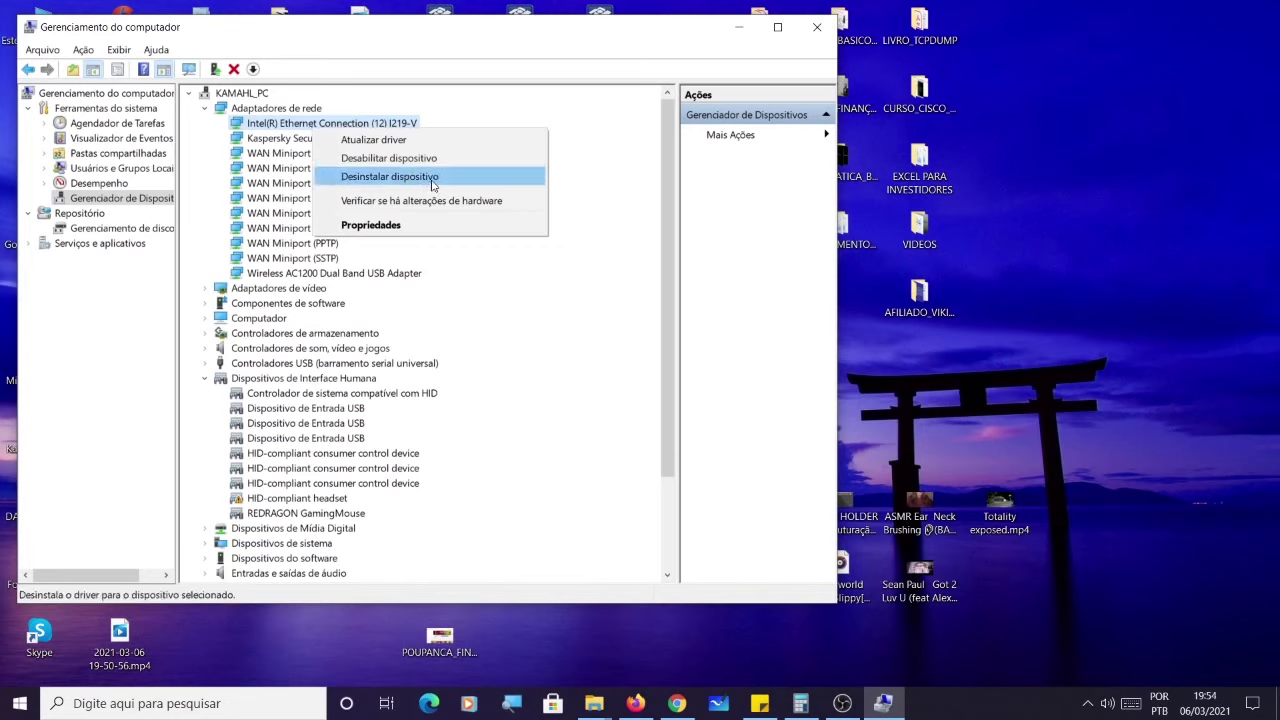
left_click(433, 177)
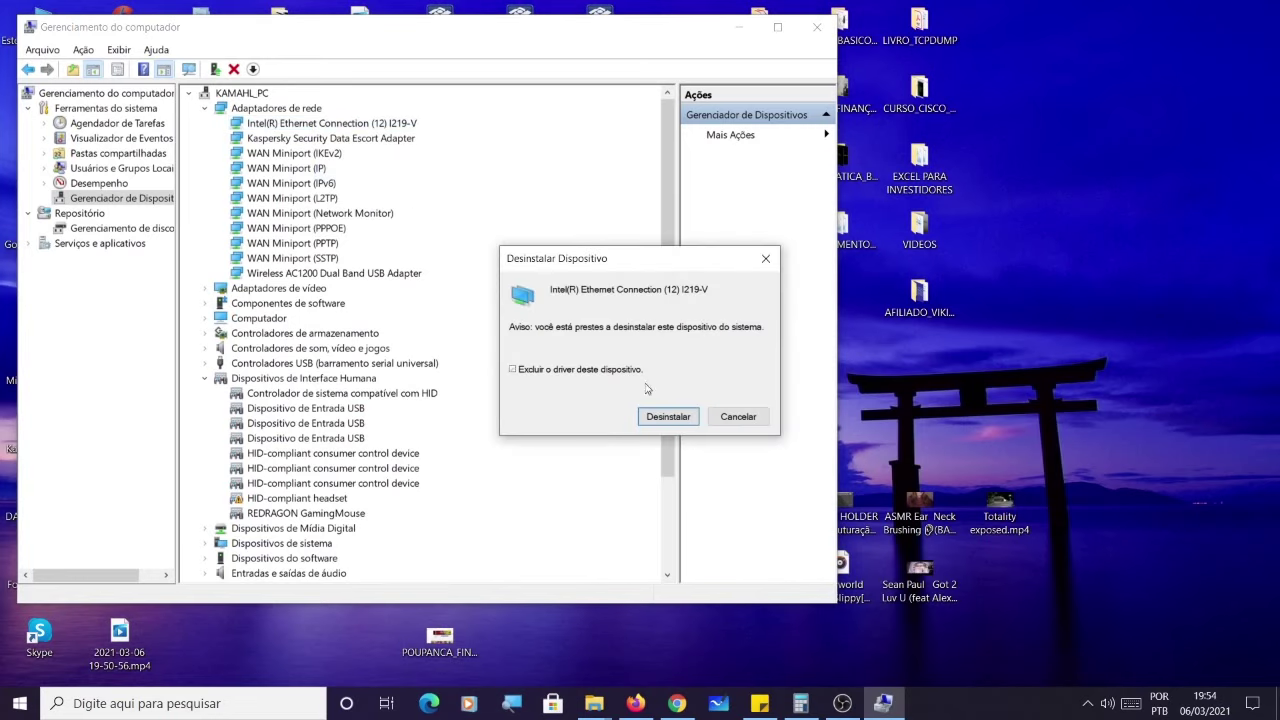
left_click(658, 414)
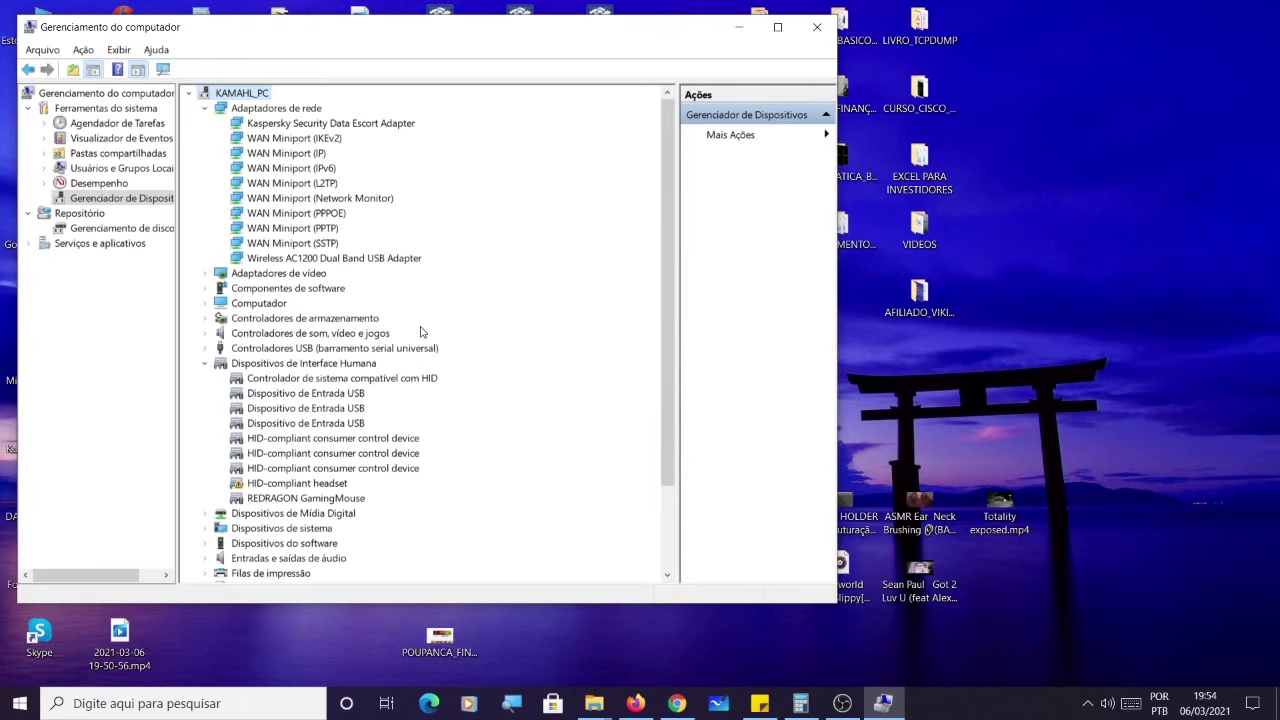
Rescan Adaptadores de rede for hardware changes and open the redetected Intel adapter's properties
scroll(421, 333, "down", 3)
scroll(421, 333, "up", 3)
right_click(251, 112)
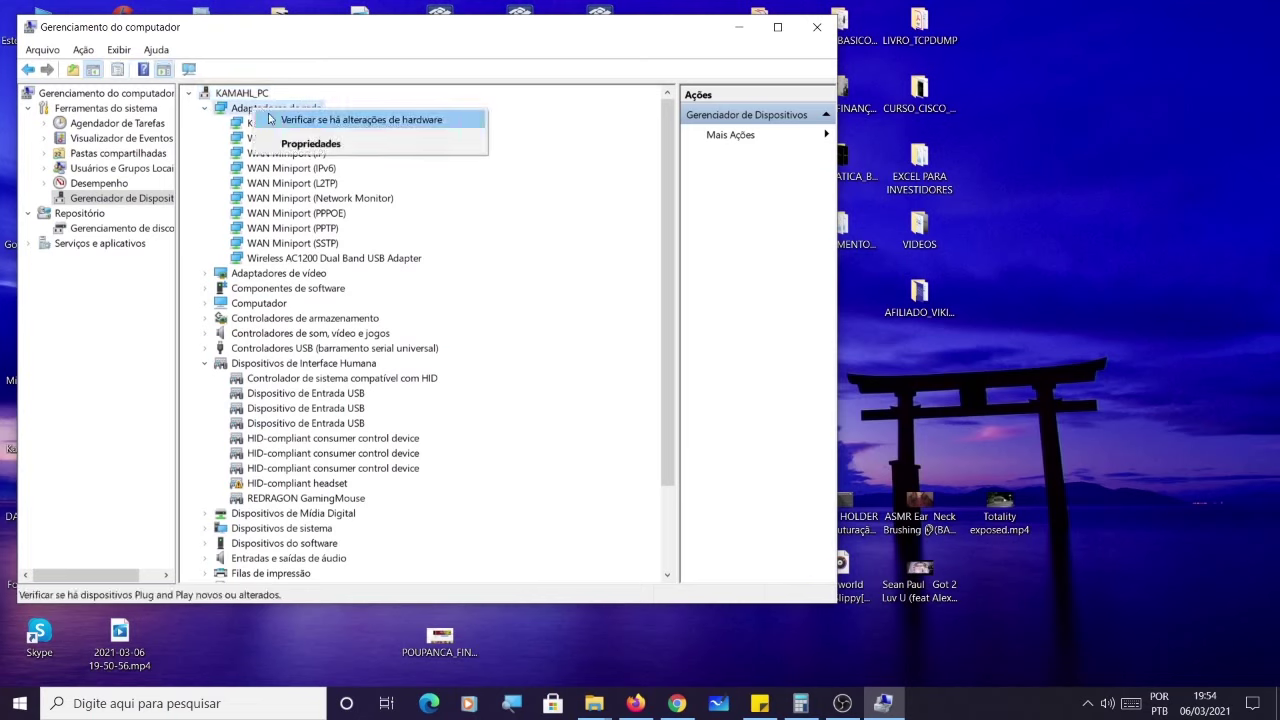
left_click(269, 120)
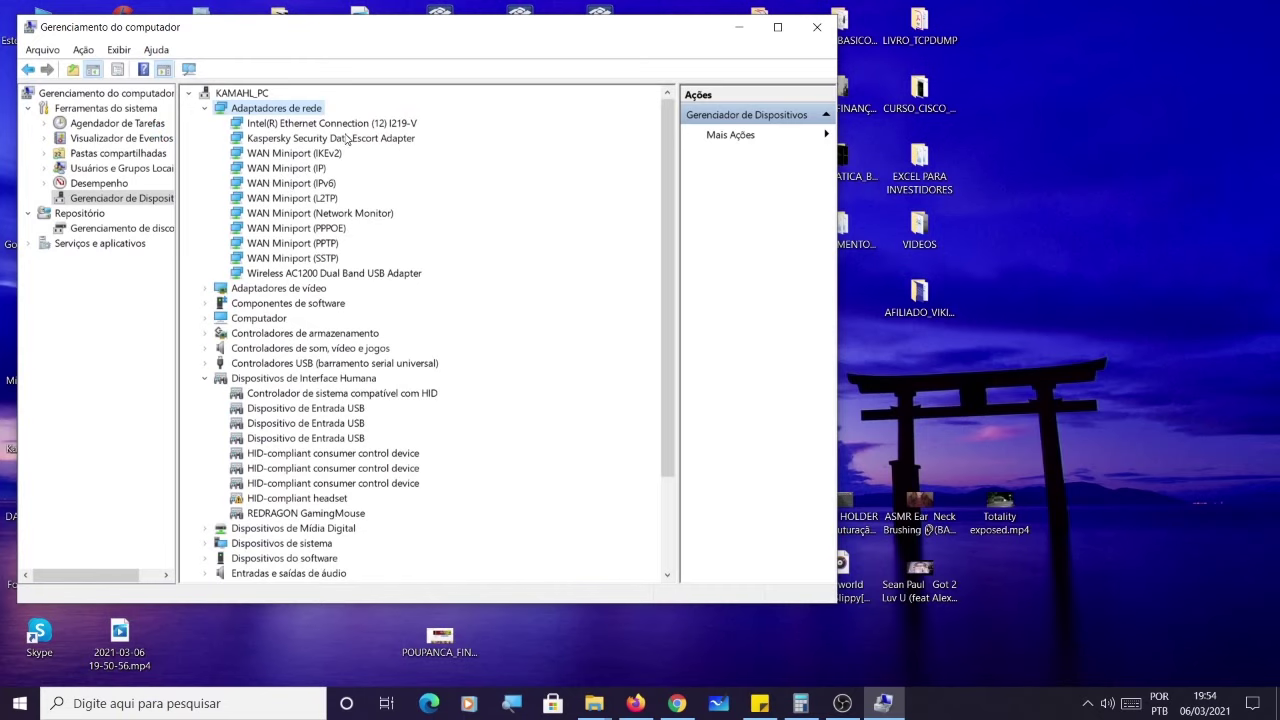
left_click(346, 126)
double_click(346, 128)
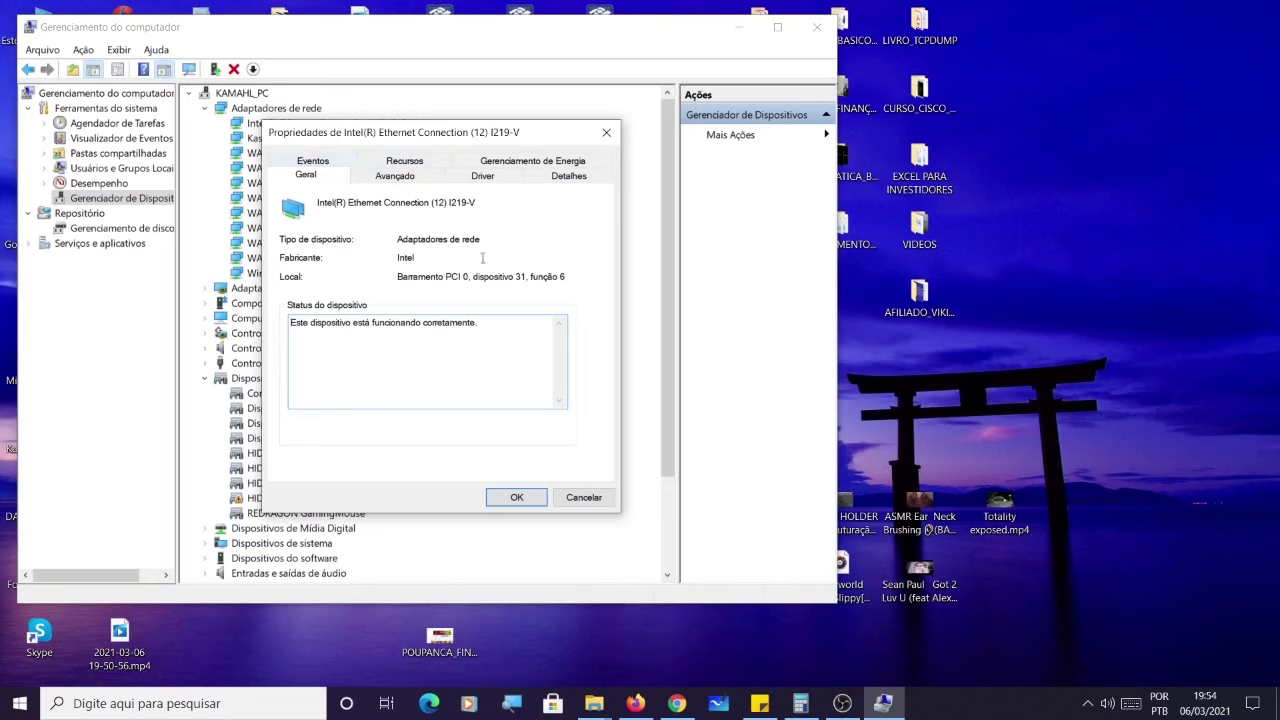
Reopen the Intel Ethernet adapter's properties and view its Driver tab
left_click(606, 132)
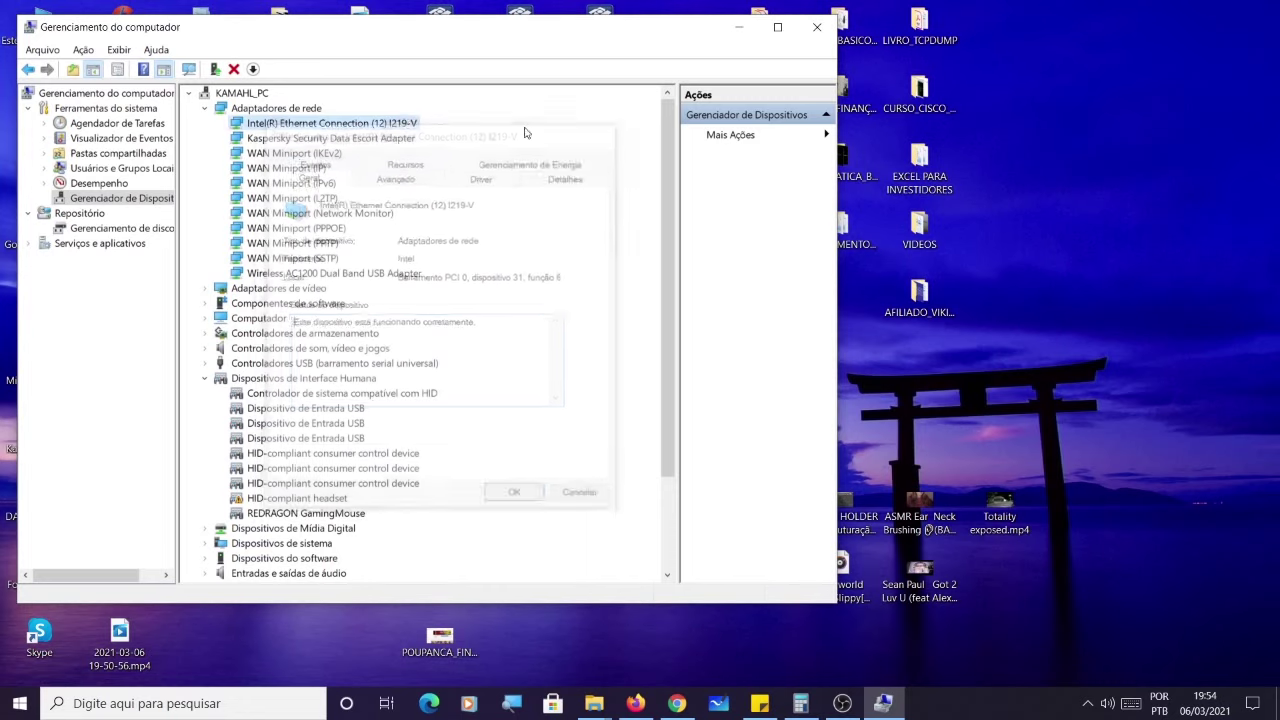
right_click(349, 131)
left_click(430, 224)
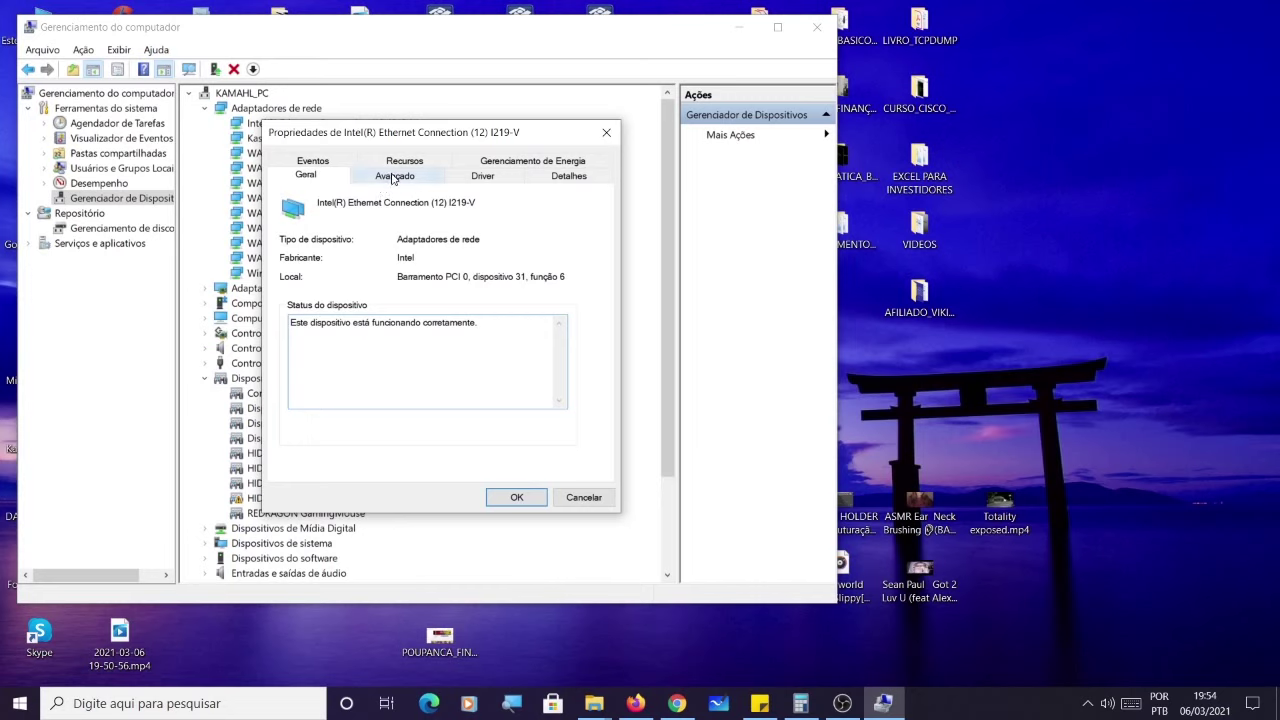
left_click(392, 180)
left_click(484, 178)
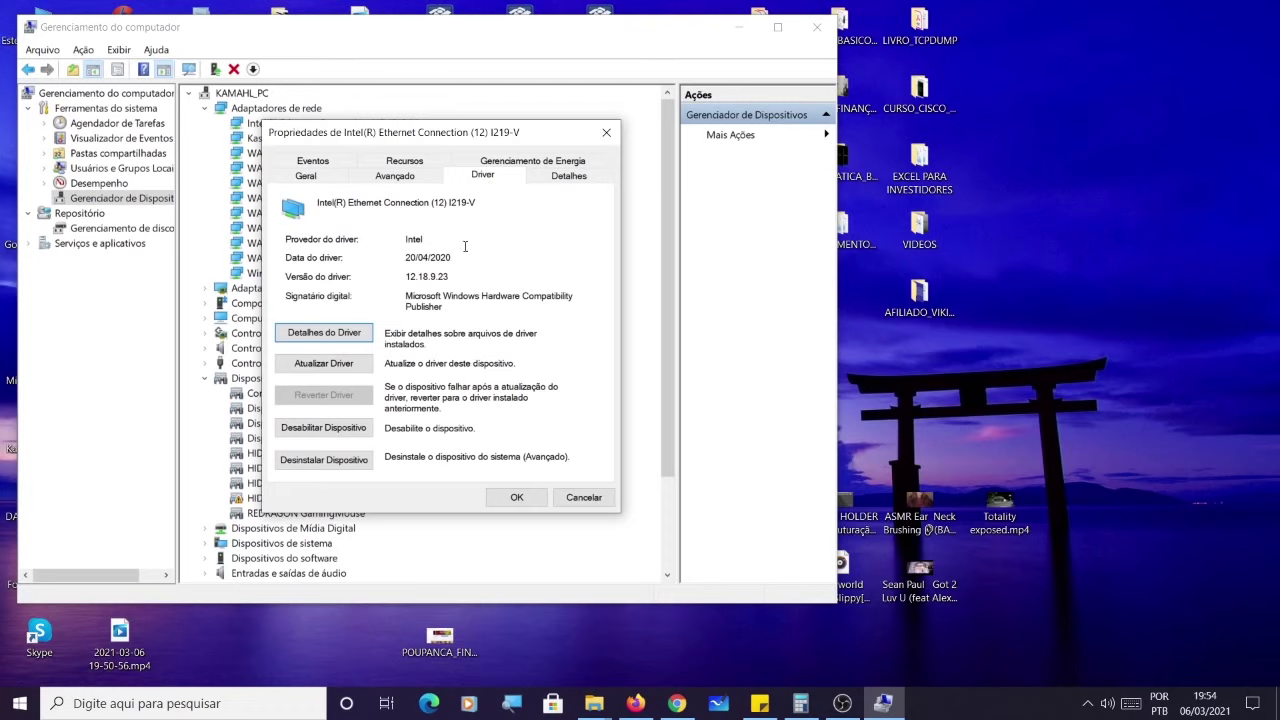
Update the driver from the ASUS_TUF_GAMING_B460-PLUS folder on drive D:; the best driver is already installed
left_click(355, 368)
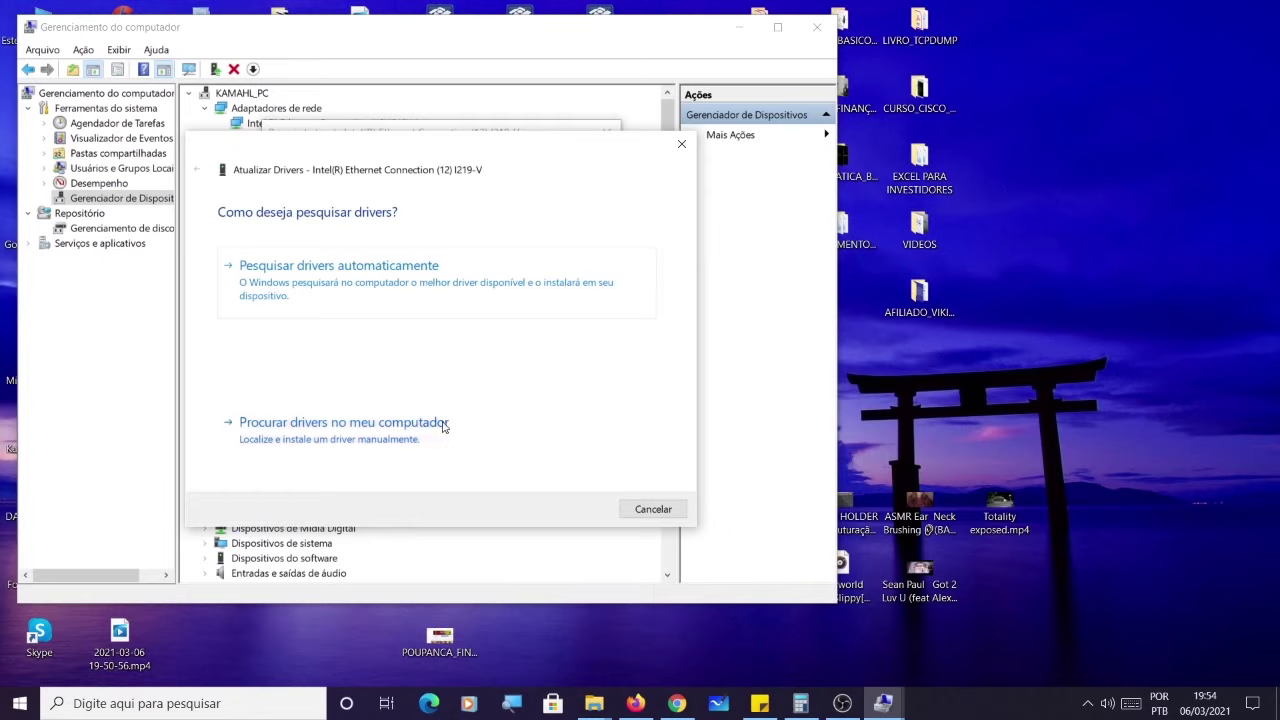
left_click(445, 425)
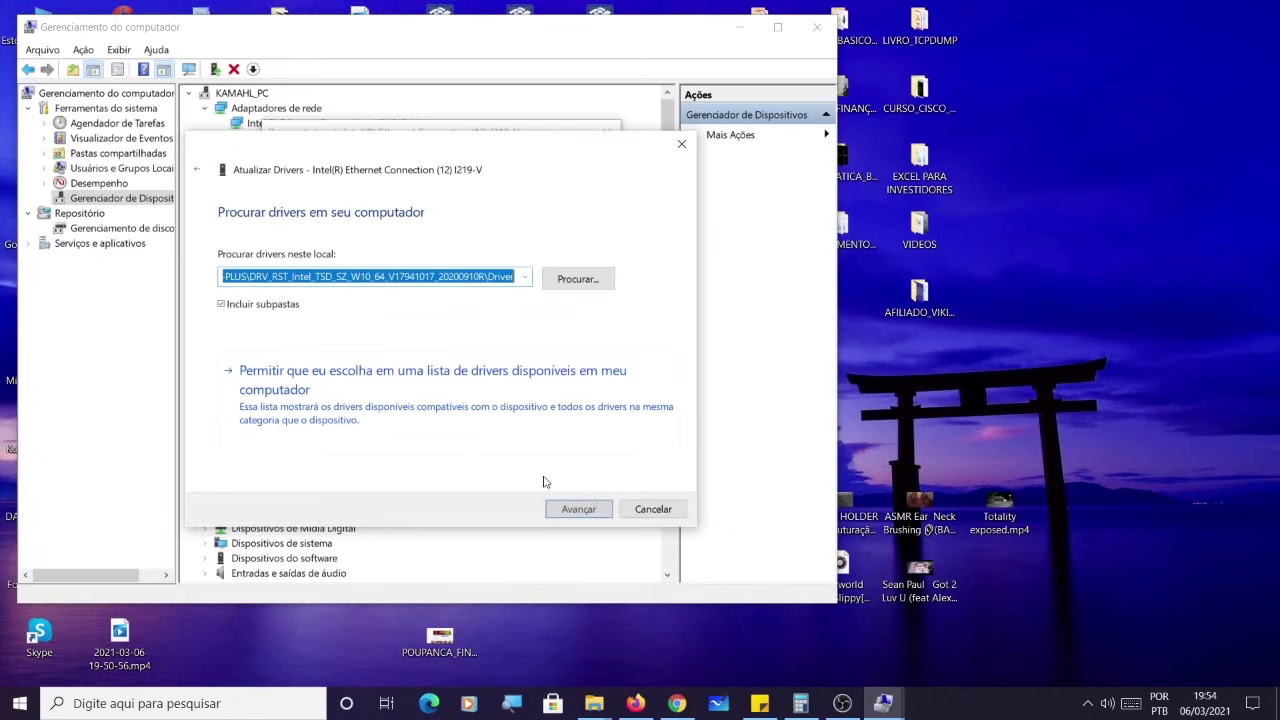
left_click(576, 280)
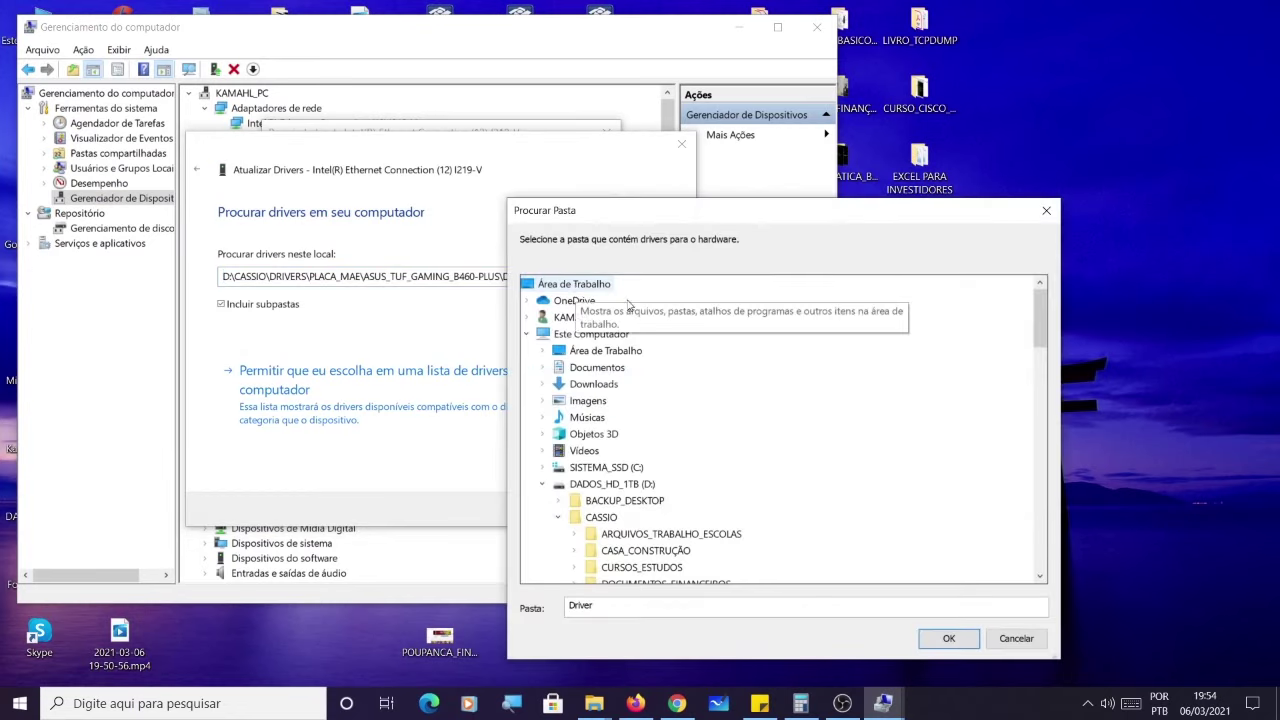
left_click(632, 487)
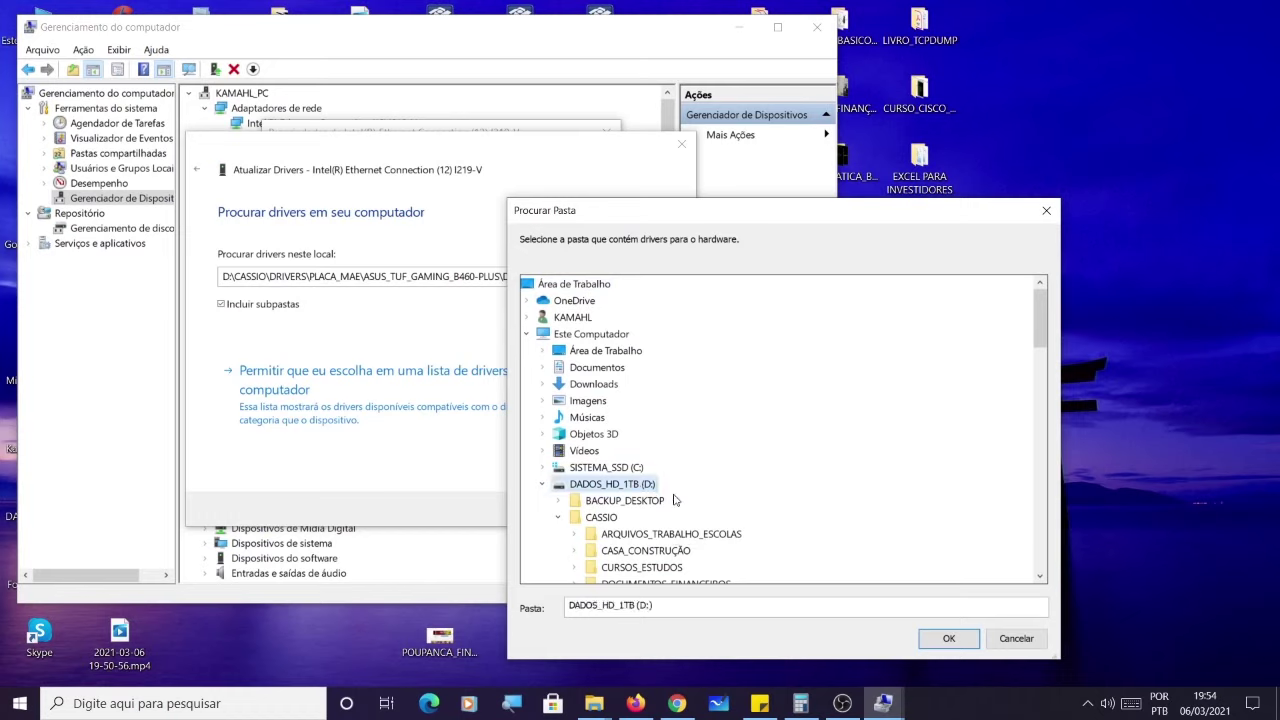
scroll(645, 460, "down", 4)
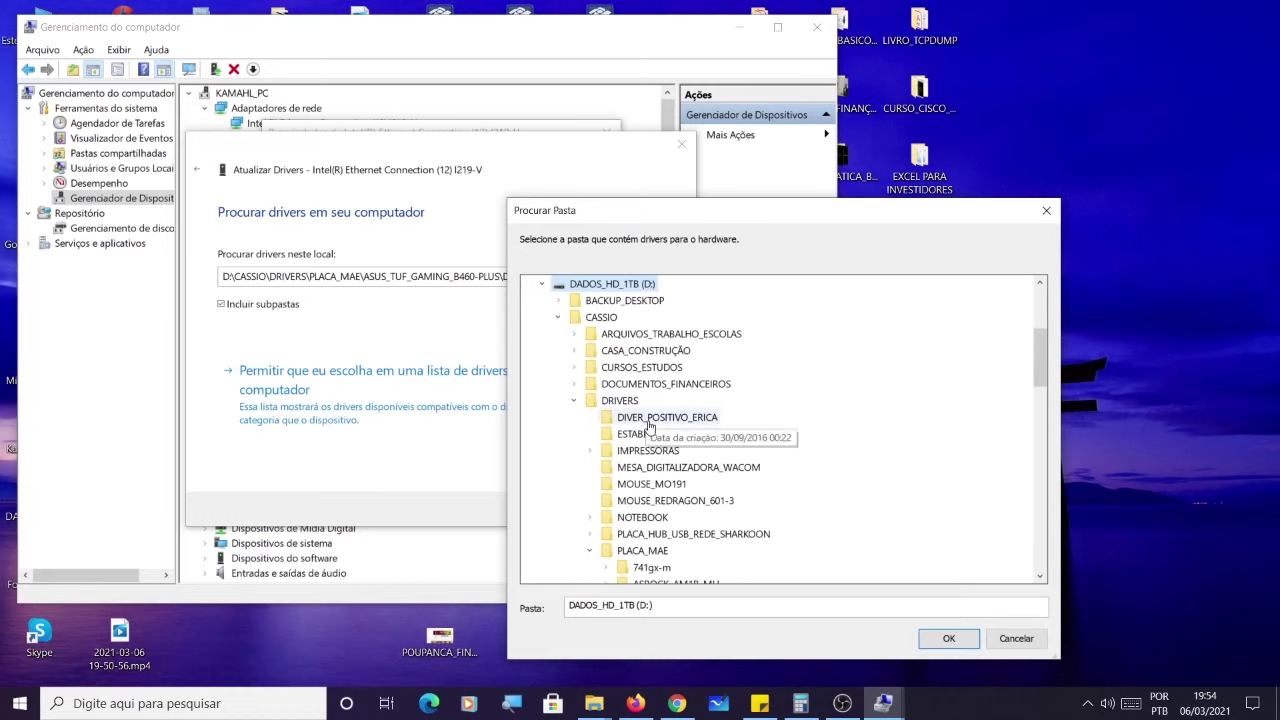
scroll(652, 430, "down", 4)
scroll(707, 372, "down", 1)
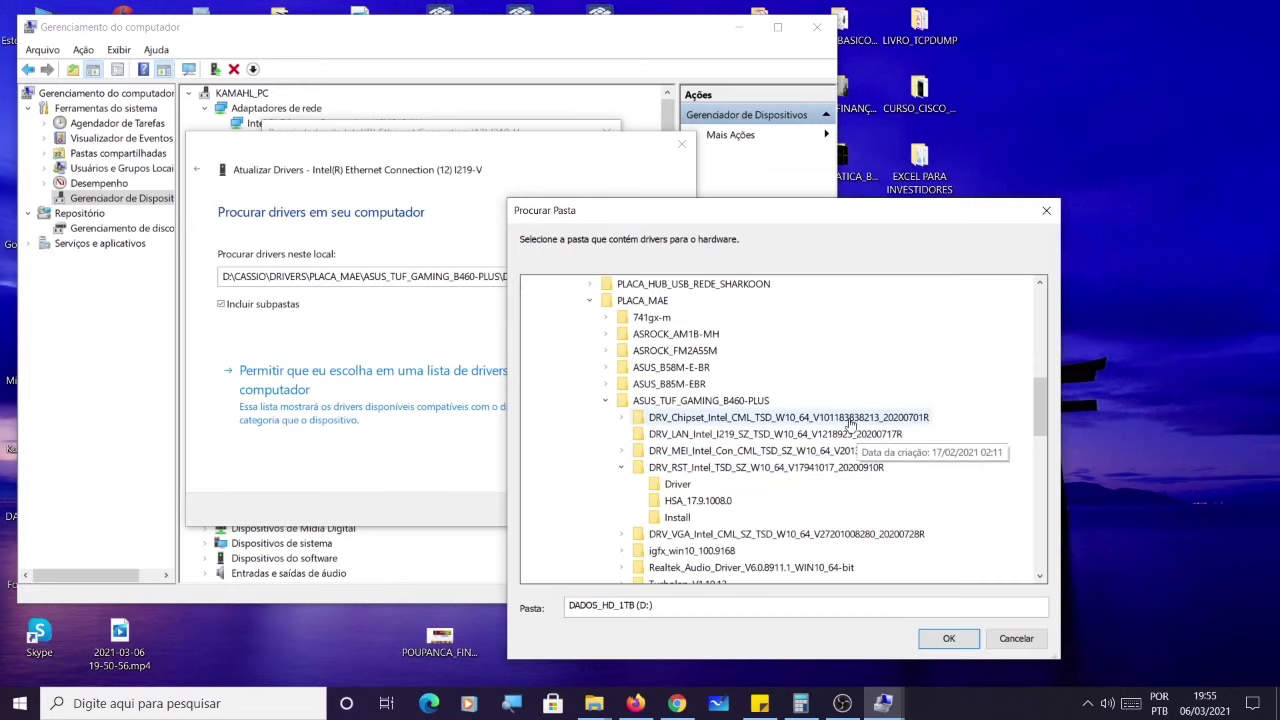
left_click(935, 639)
left_click(579, 509)
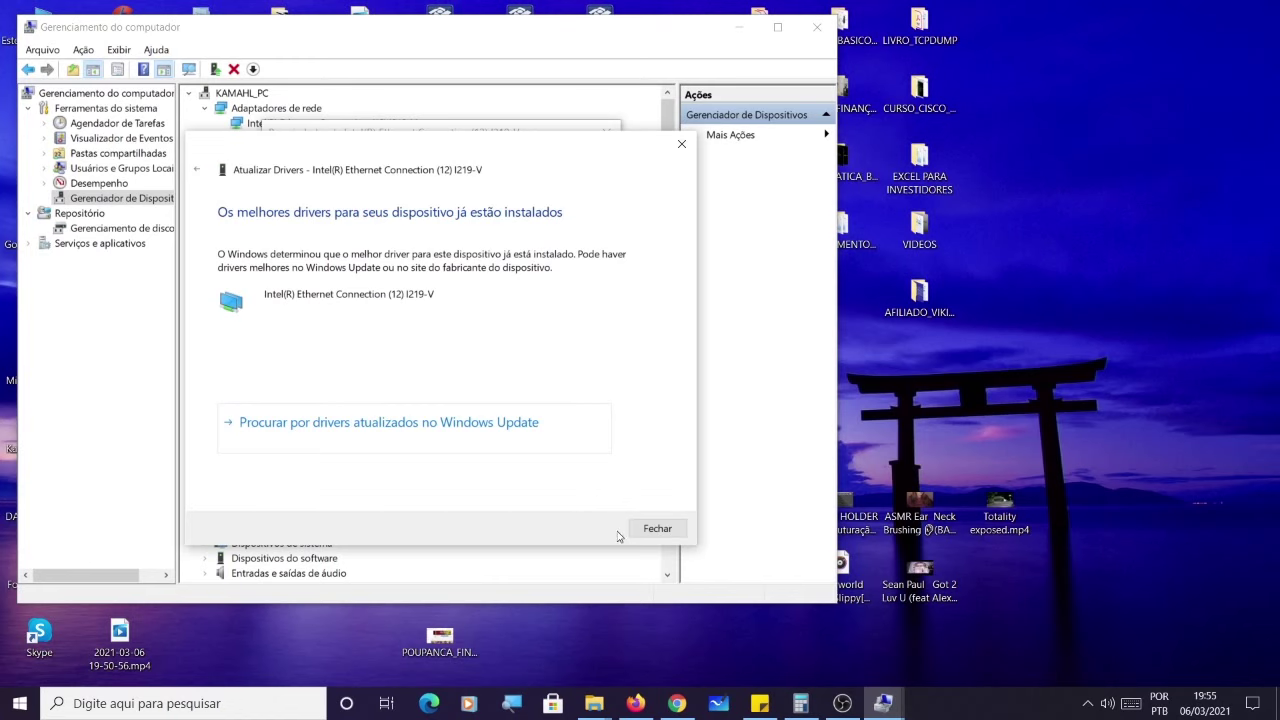
left_click(656, 528)
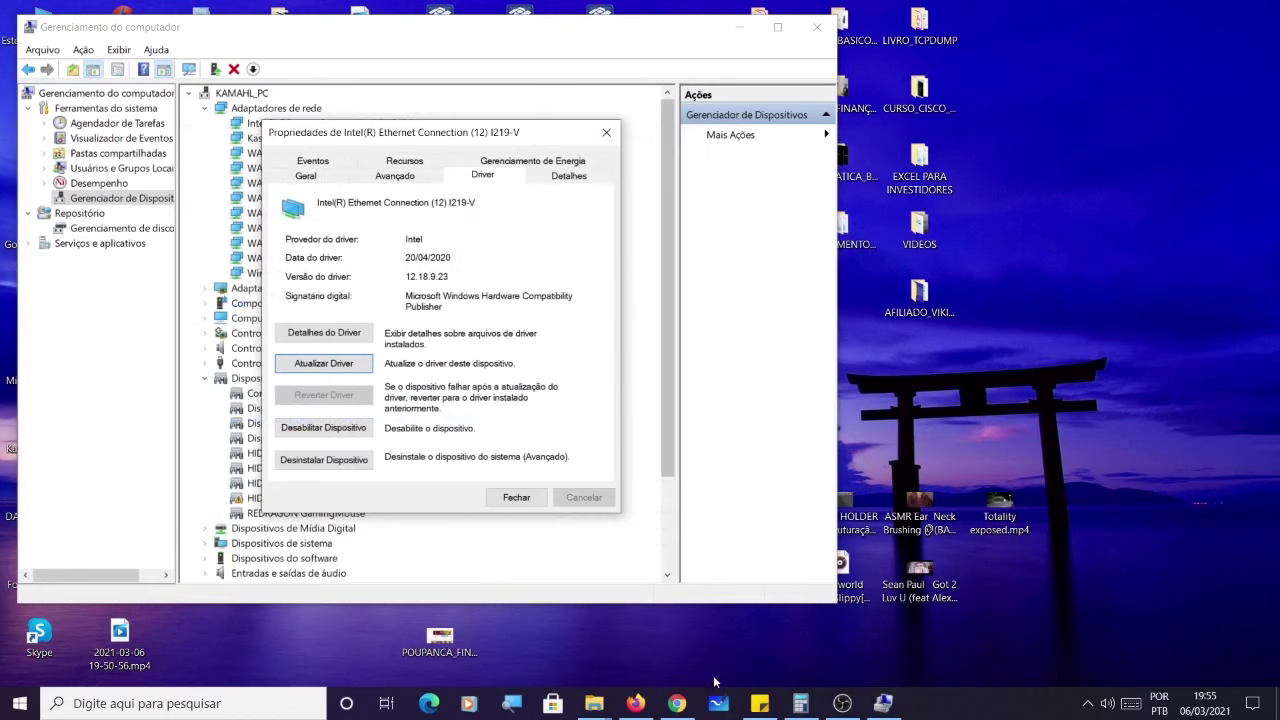
In a new Chrome tab, search Google for 'drivers asus' and open the ASUS Download Center result
left_click(688, 712)
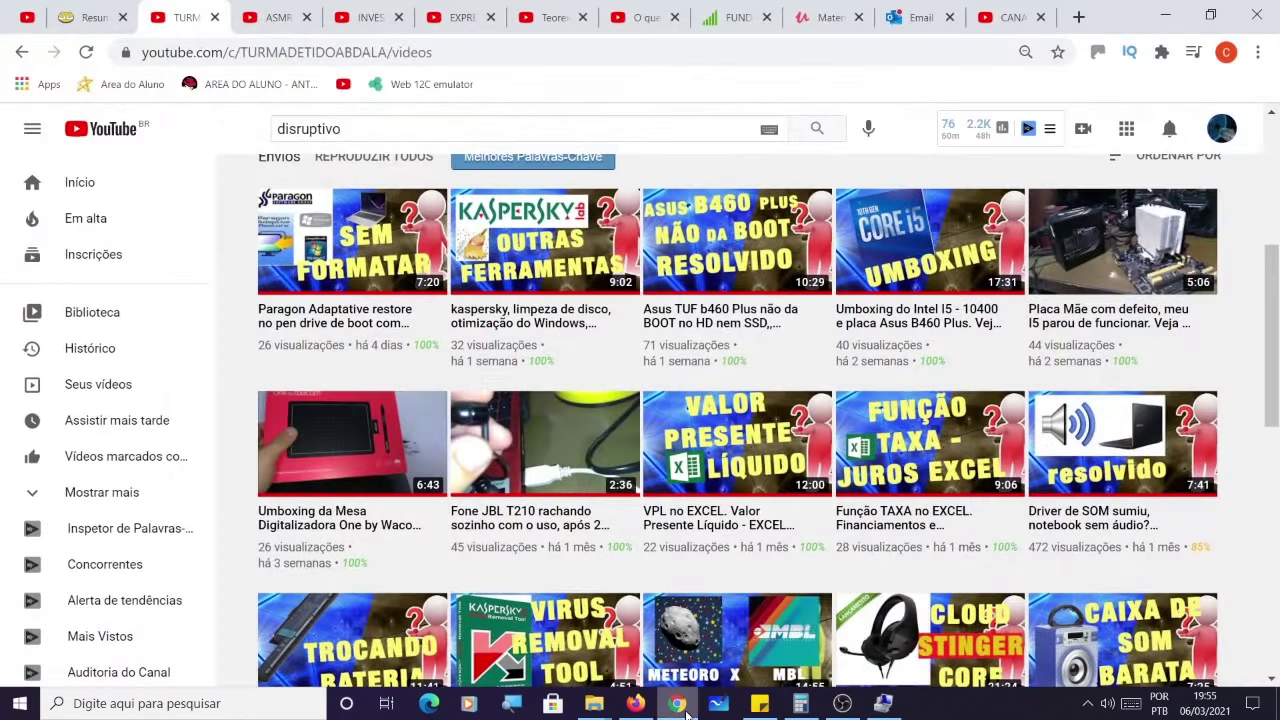
left_click(1078, 16)
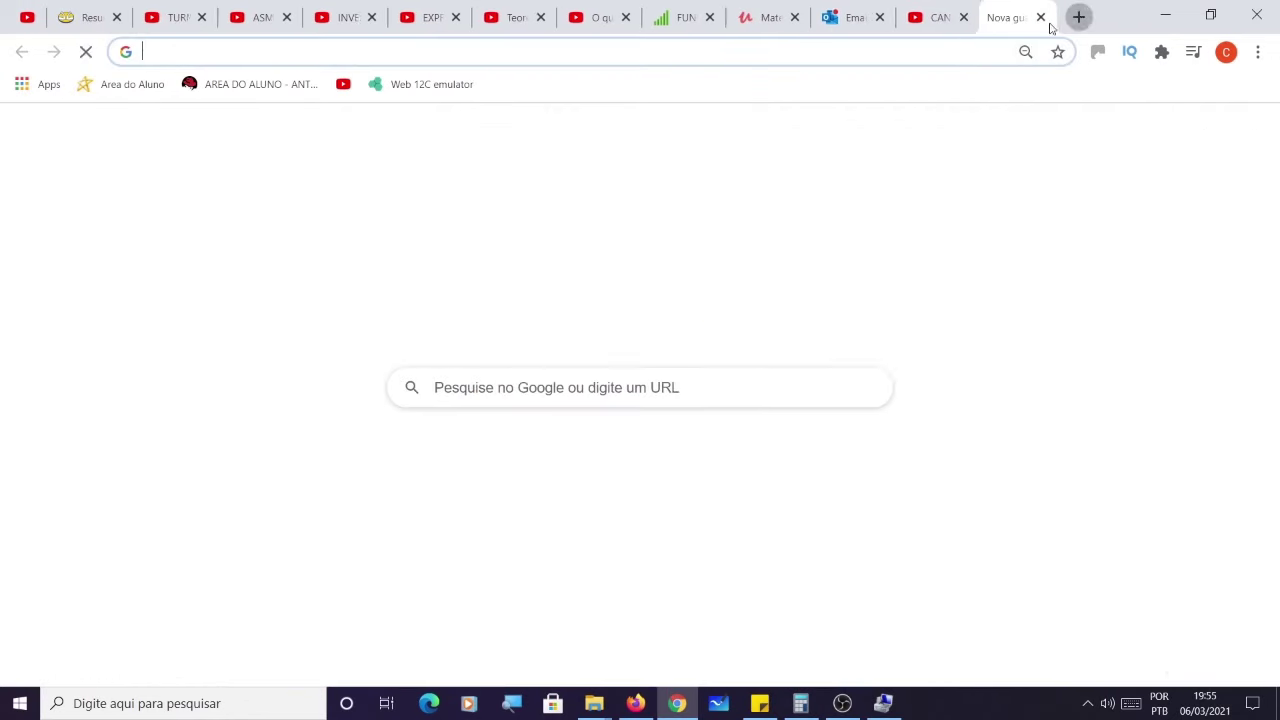
left_click(637, 373)
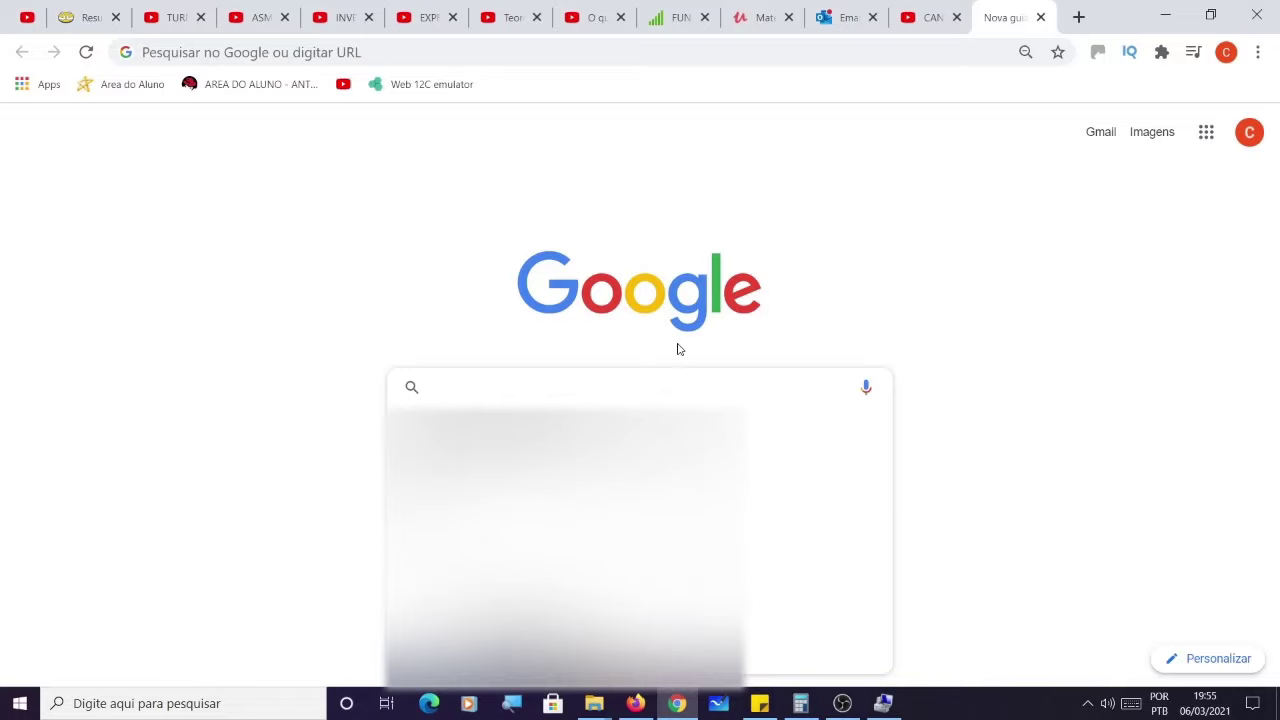
type("asus")
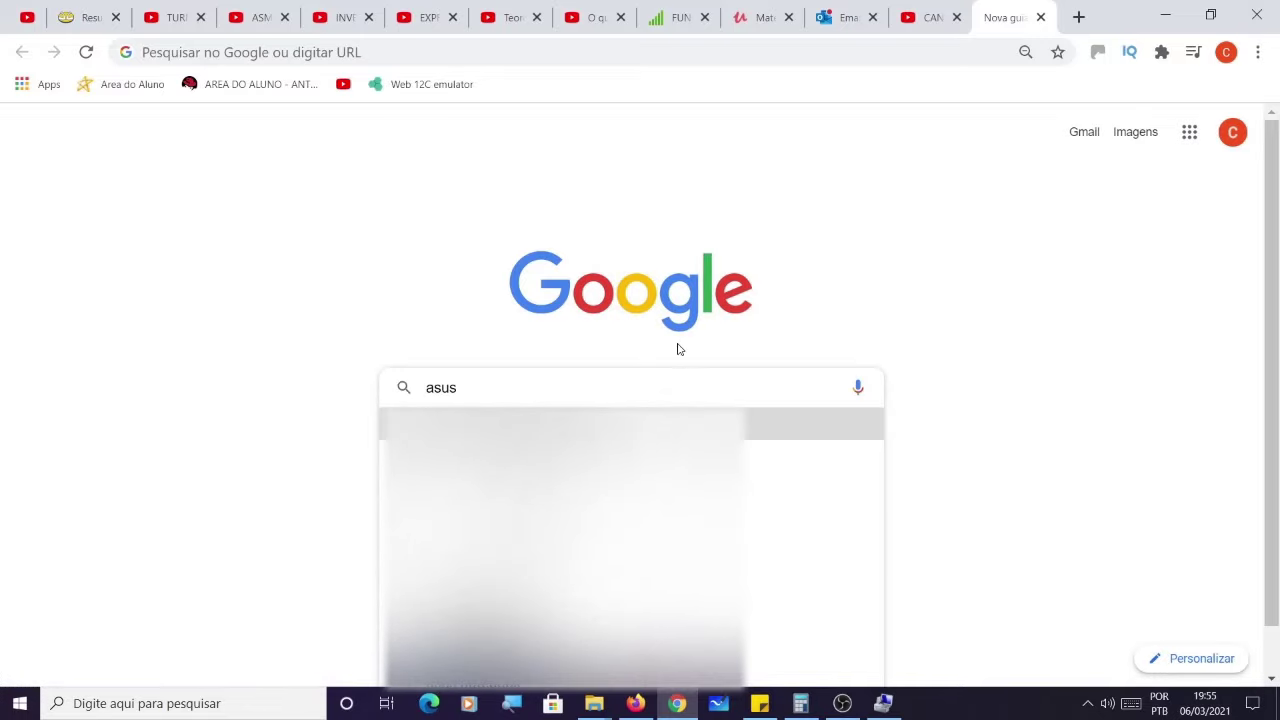
key("BackSpace")
key("BackSpace")
key("BackSpace")
key("BackSpace")
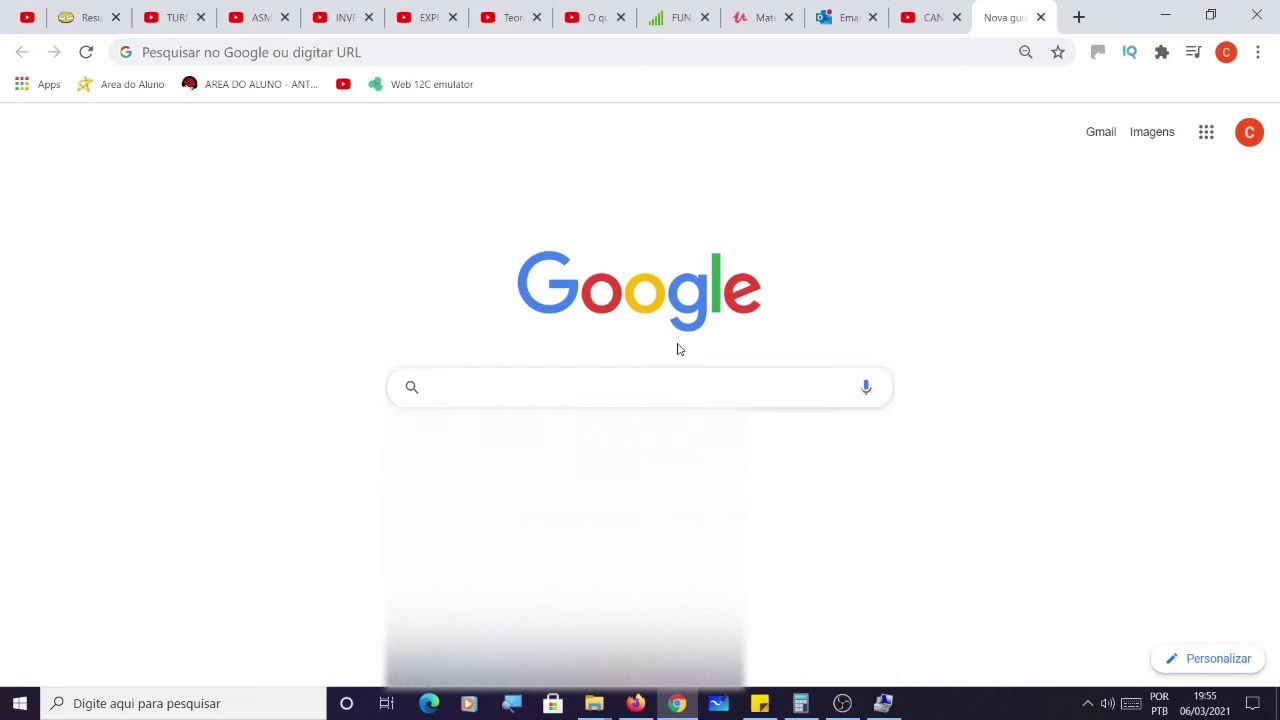
type("drivers asus")
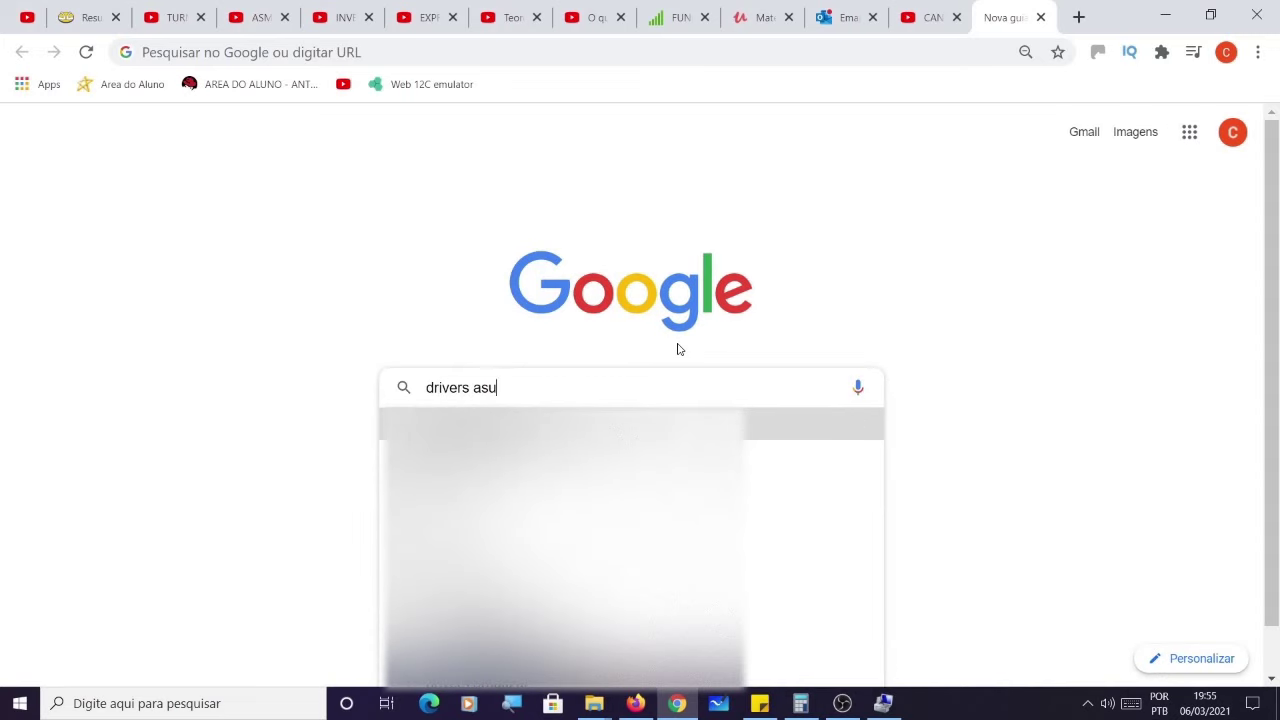
key("Return")
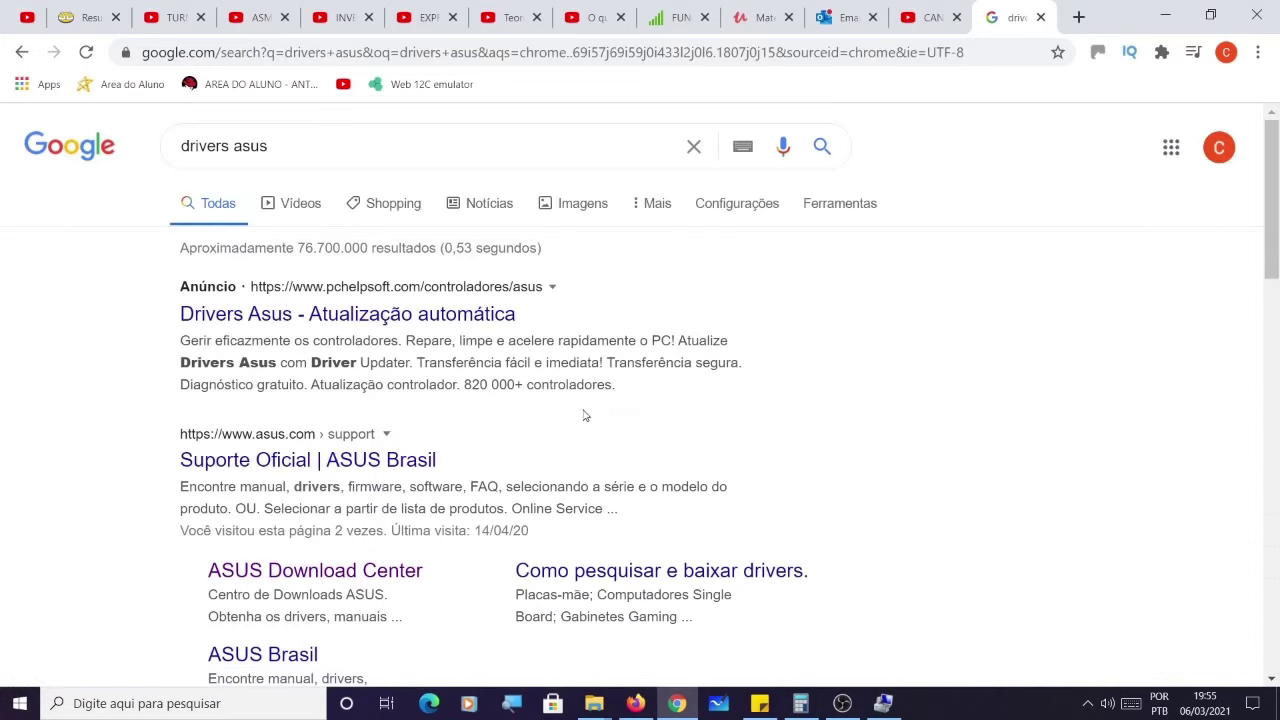
left_click(297, 578)
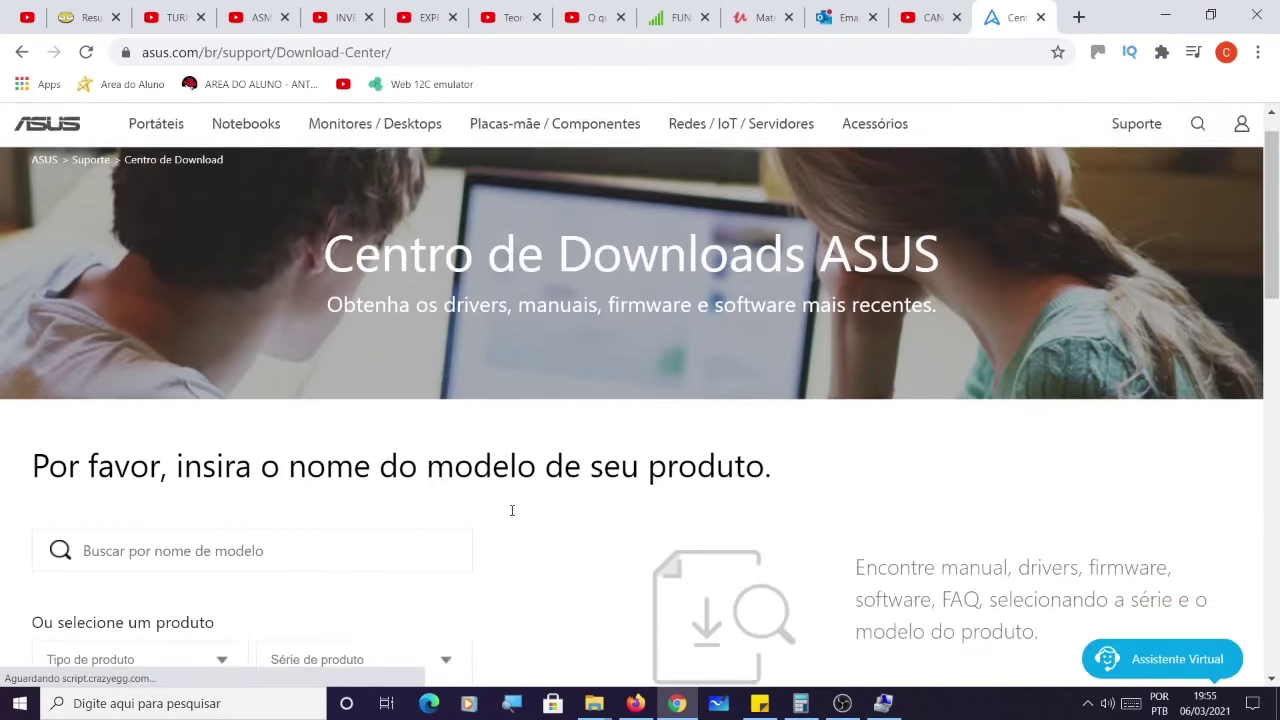
Scroll down the ASUS Download Center page
scroll(509, 507, "down", 4)
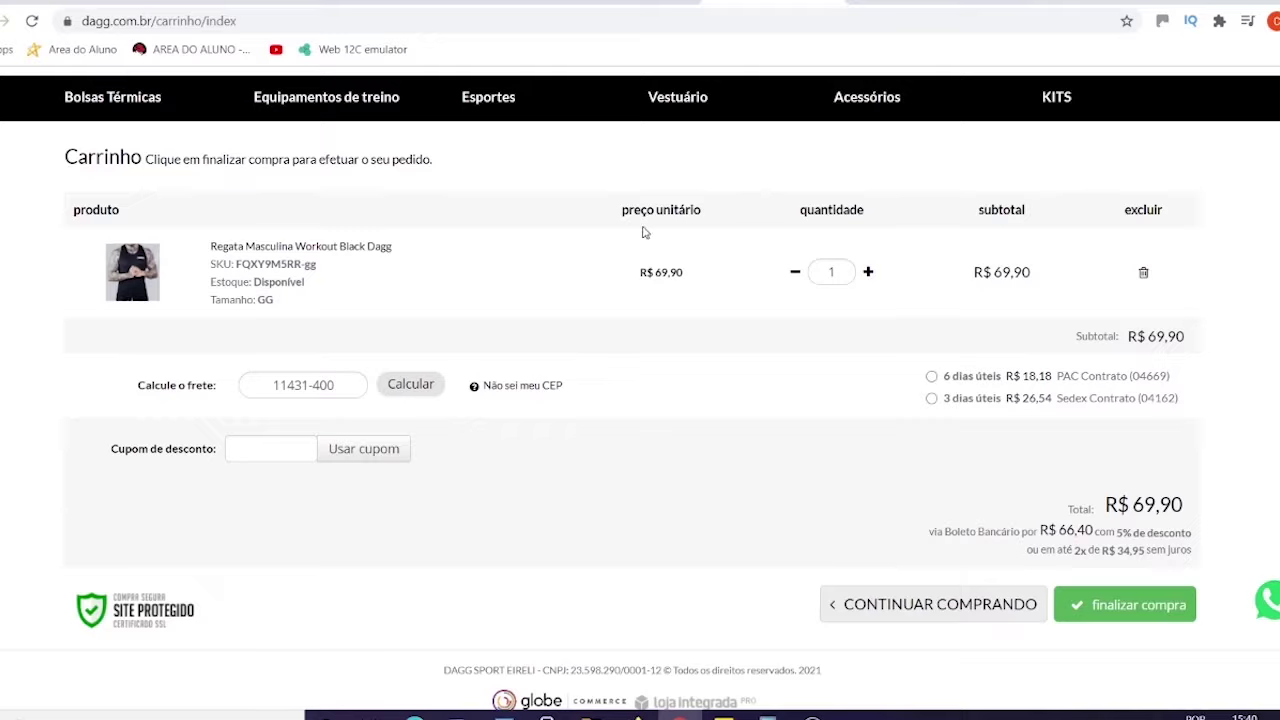
Enter coupon code TURMA in the cart's Cupom de desconto field and apply it
left_click(262, 454)
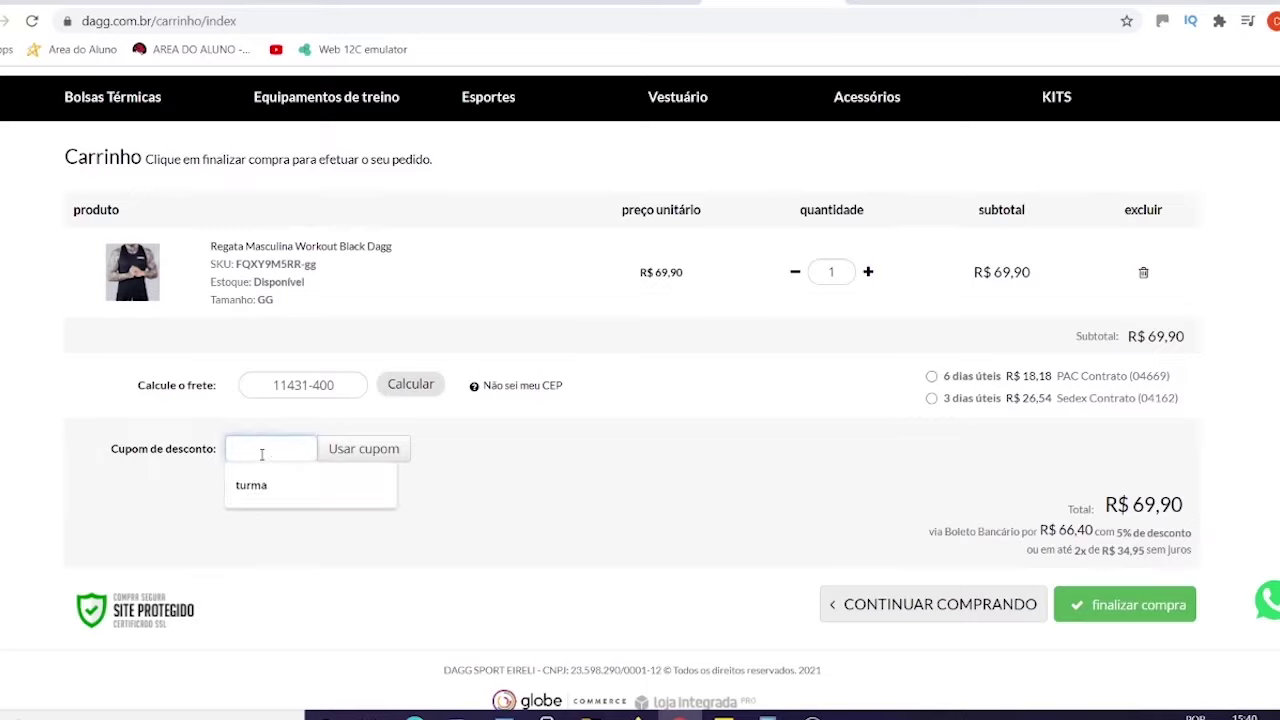
left_click(390, 452)
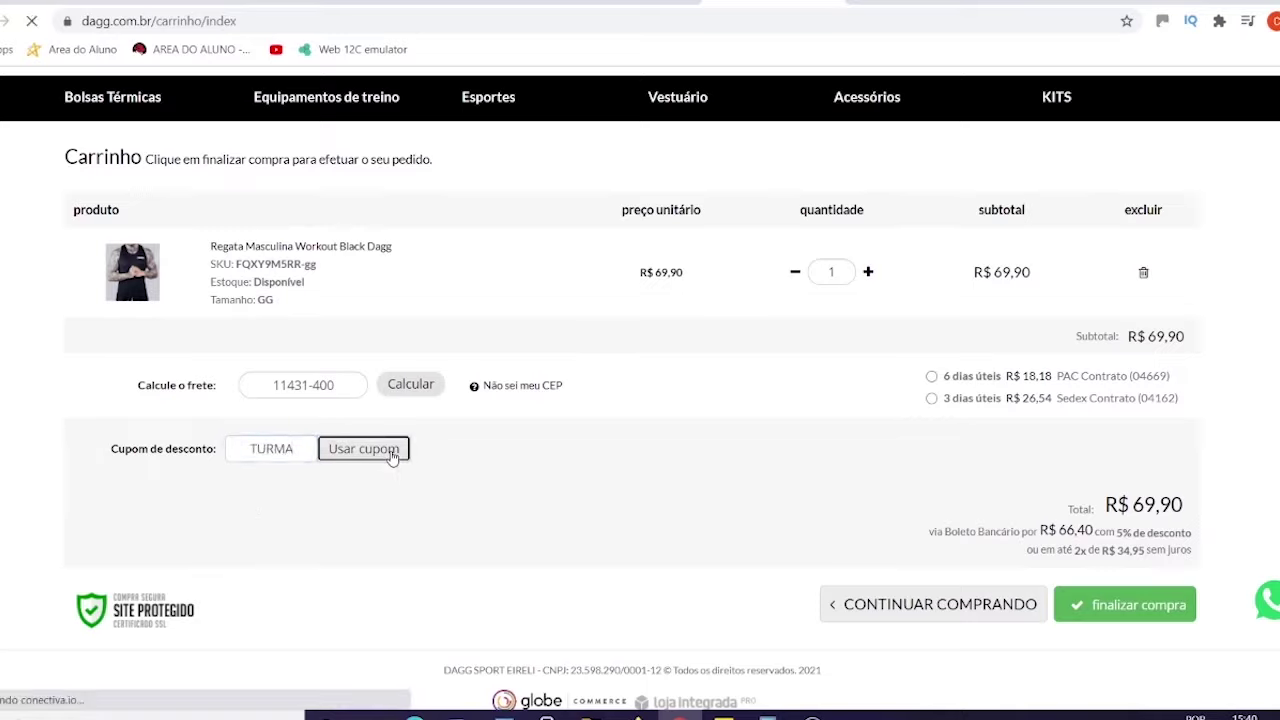
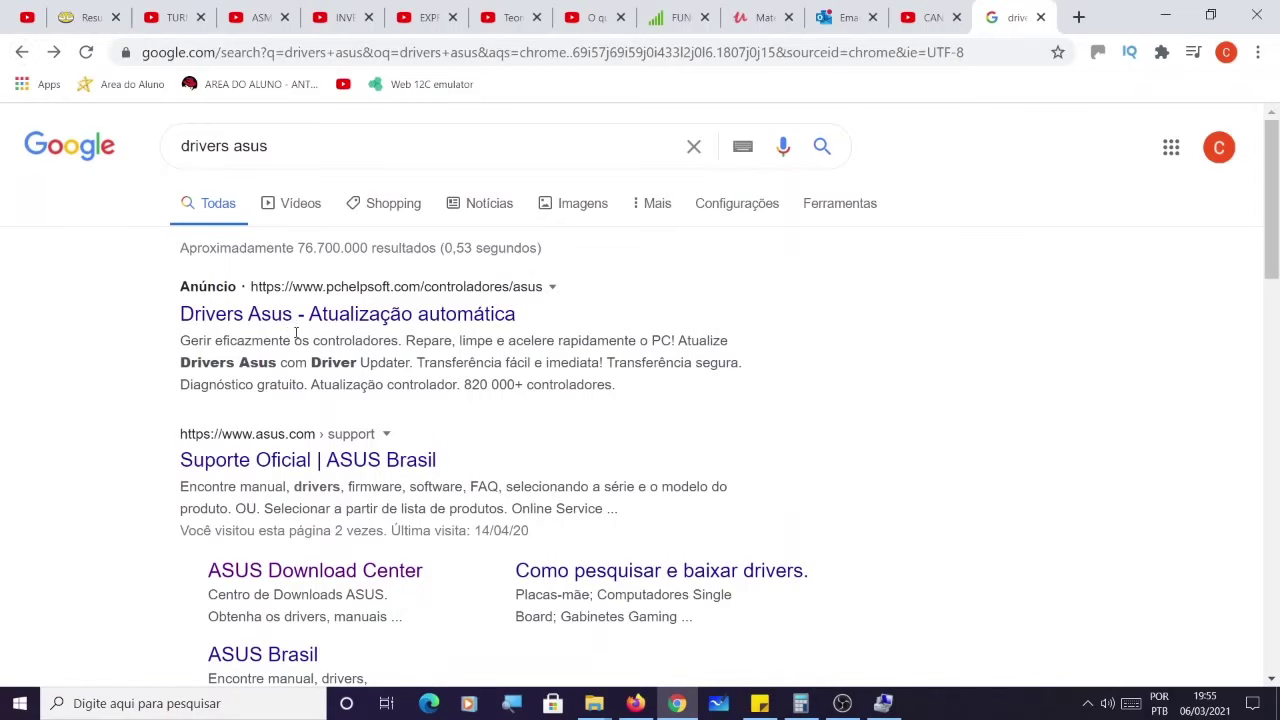
Open the 'Download Center | Official Support | ASUS Global' result from the drivers asus search
scroll(308, 325, "down", 4)
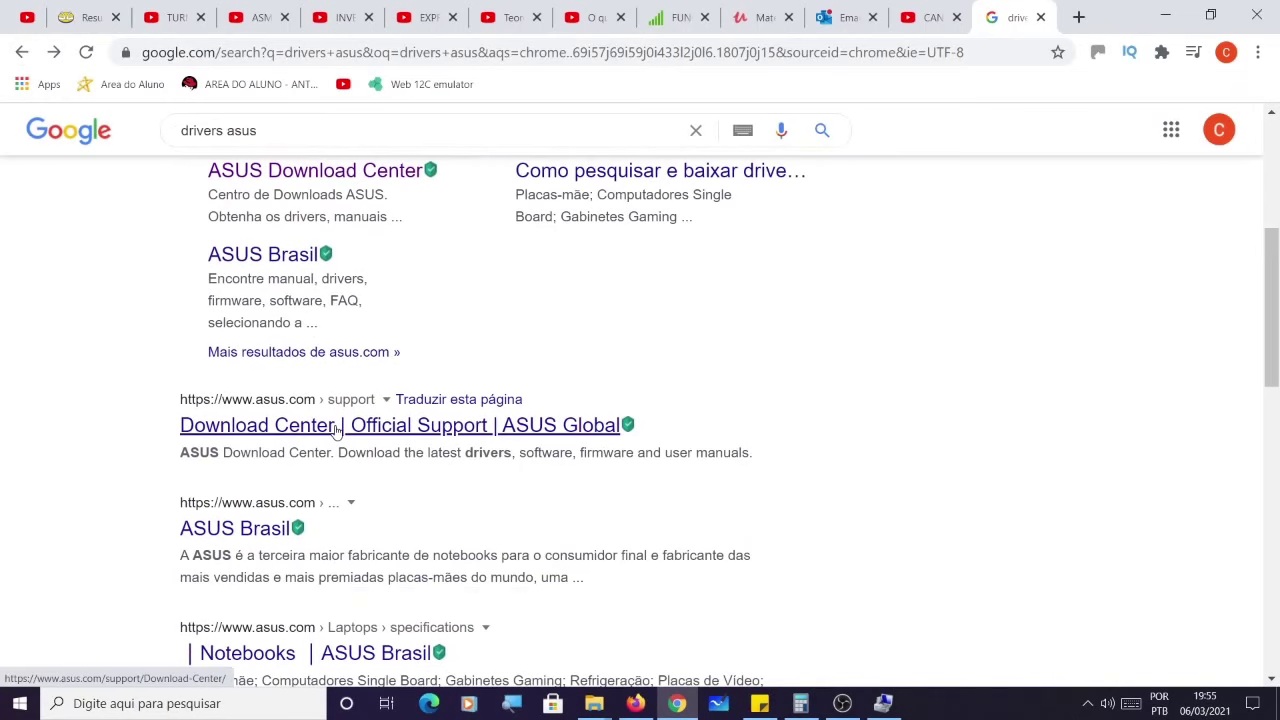
left_click(350, 425)
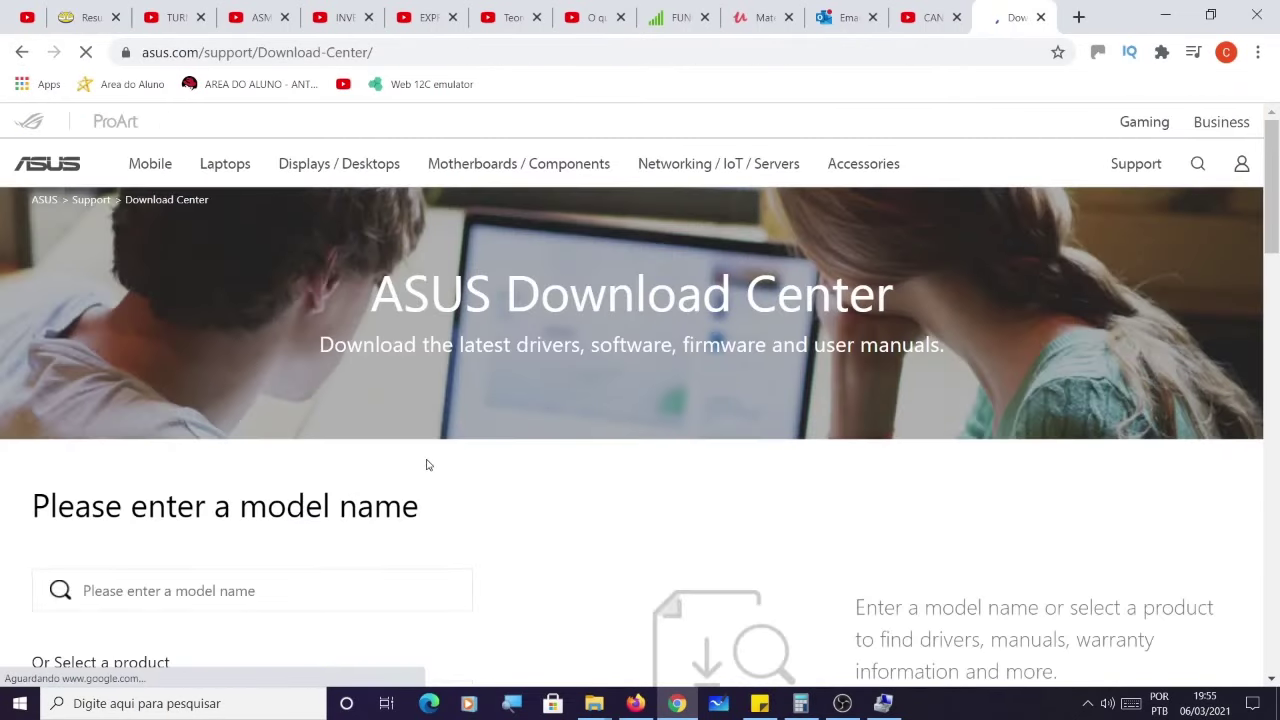
Set the product type to Motherboards and the product series to TUF Gaming
scroll(427, 464, "down", 3)
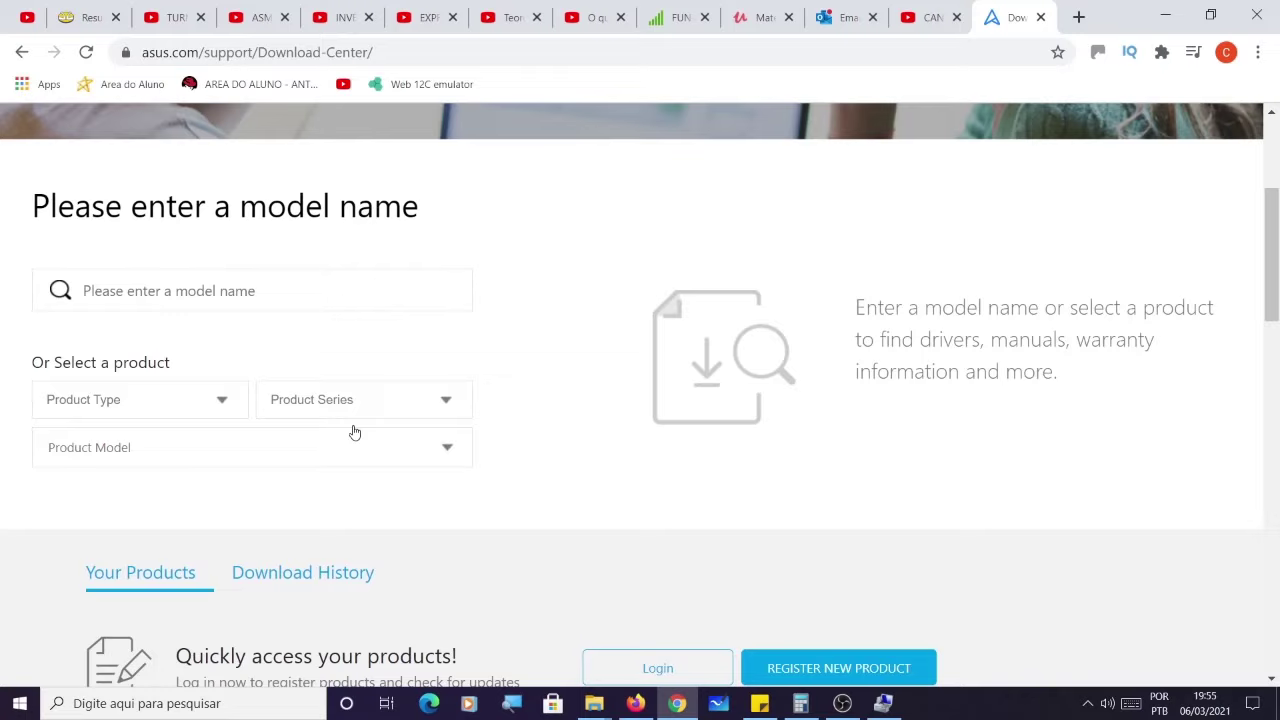
left_click(196, 410)
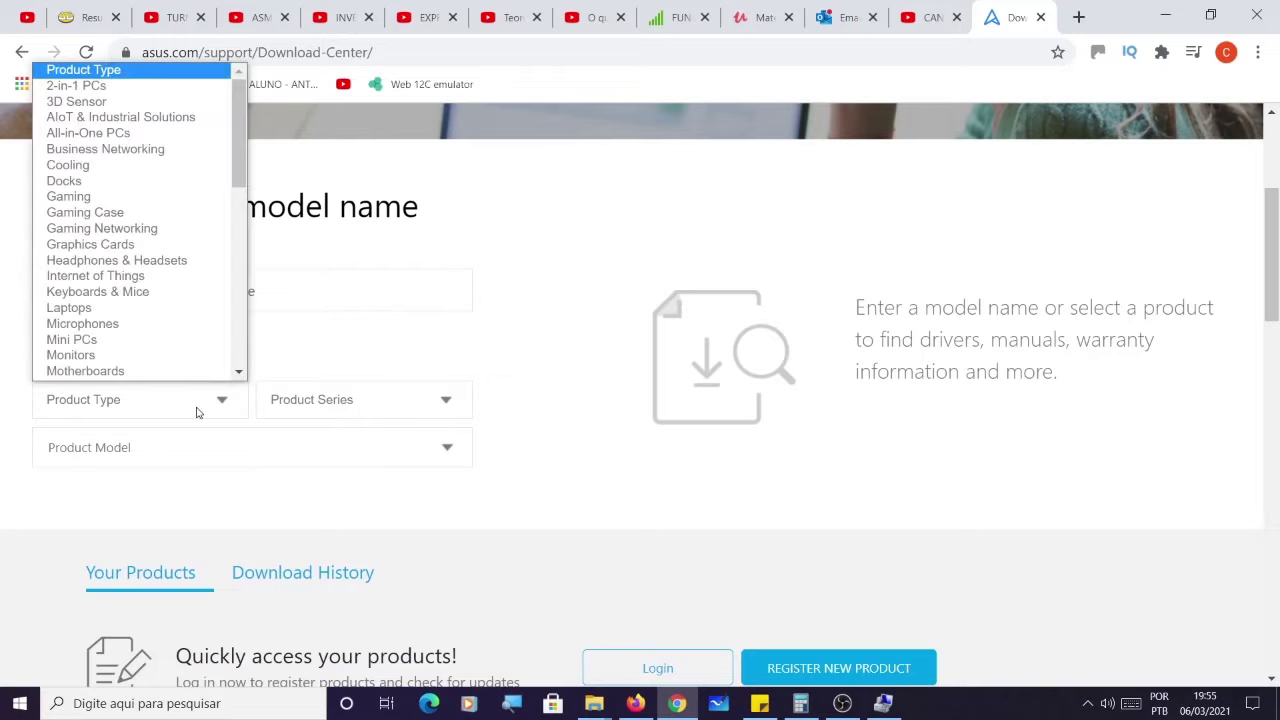
scroll(197, 343, "down", 1)
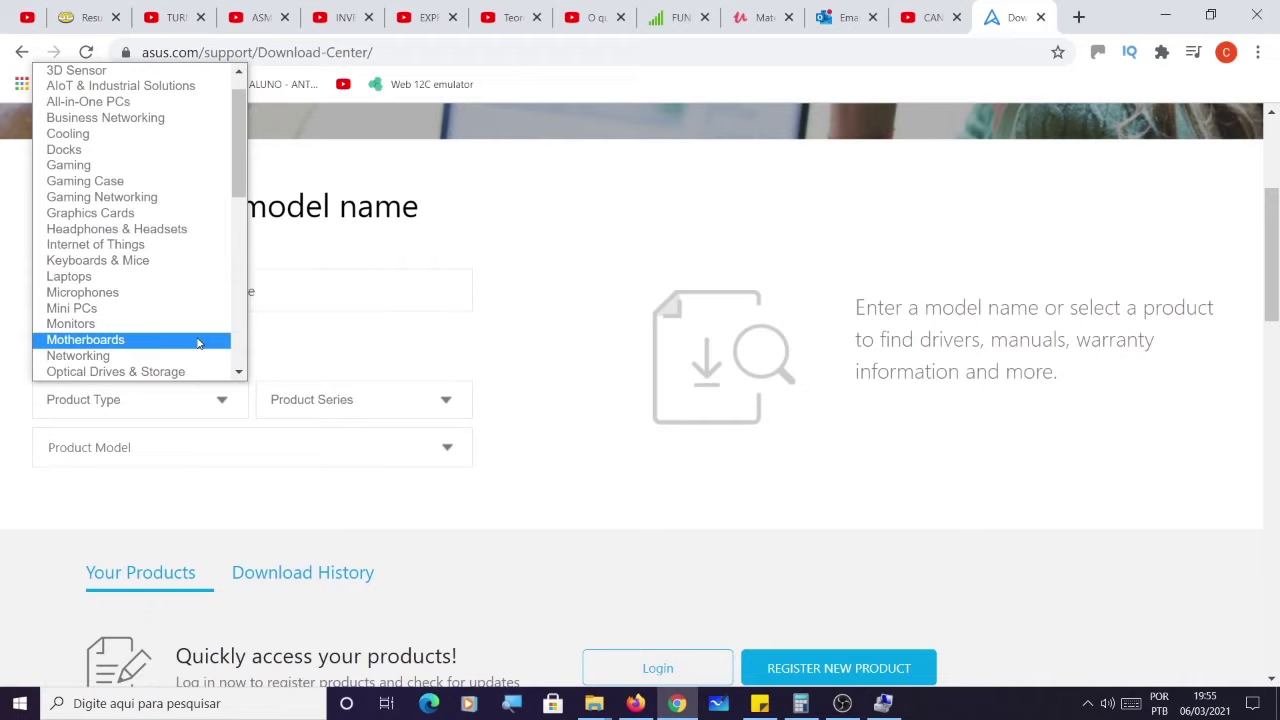
left_click(140, 341)
left_click(346, 399)
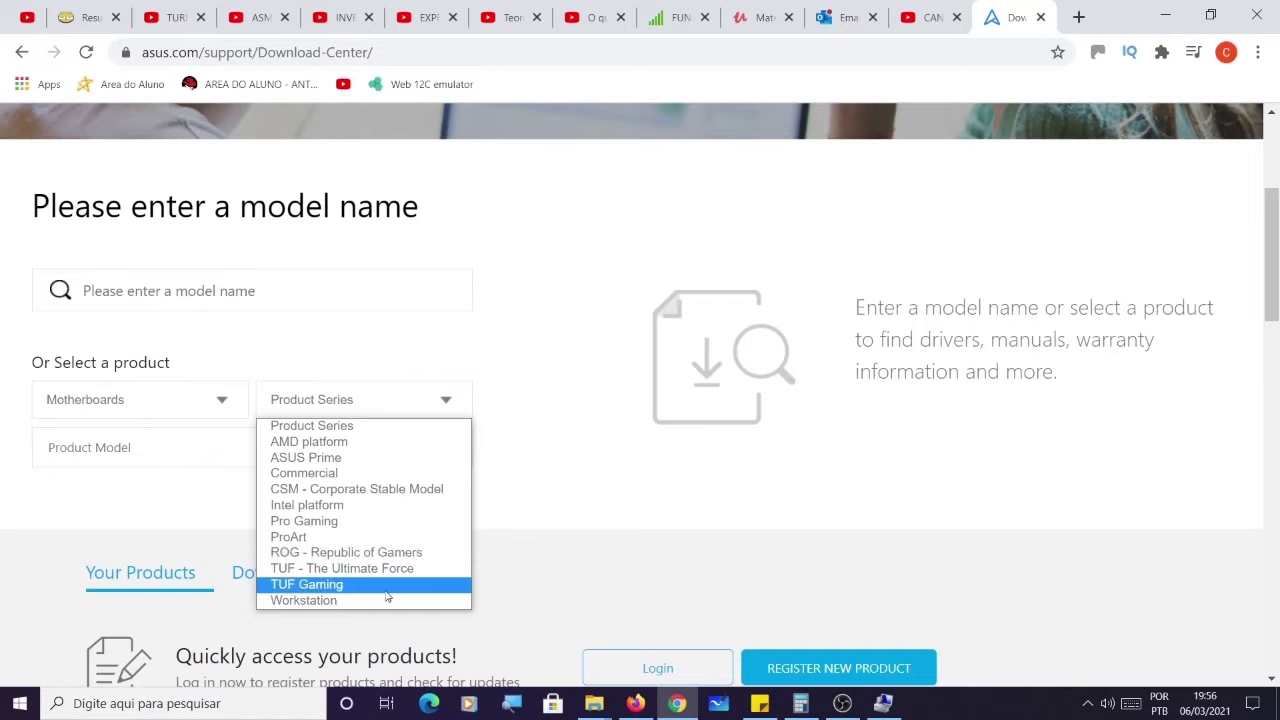
left_click(387, 589)
Pick the TUF GAMING B460-PLUS model and open its Driver & Utility page
left_click(391, 450)
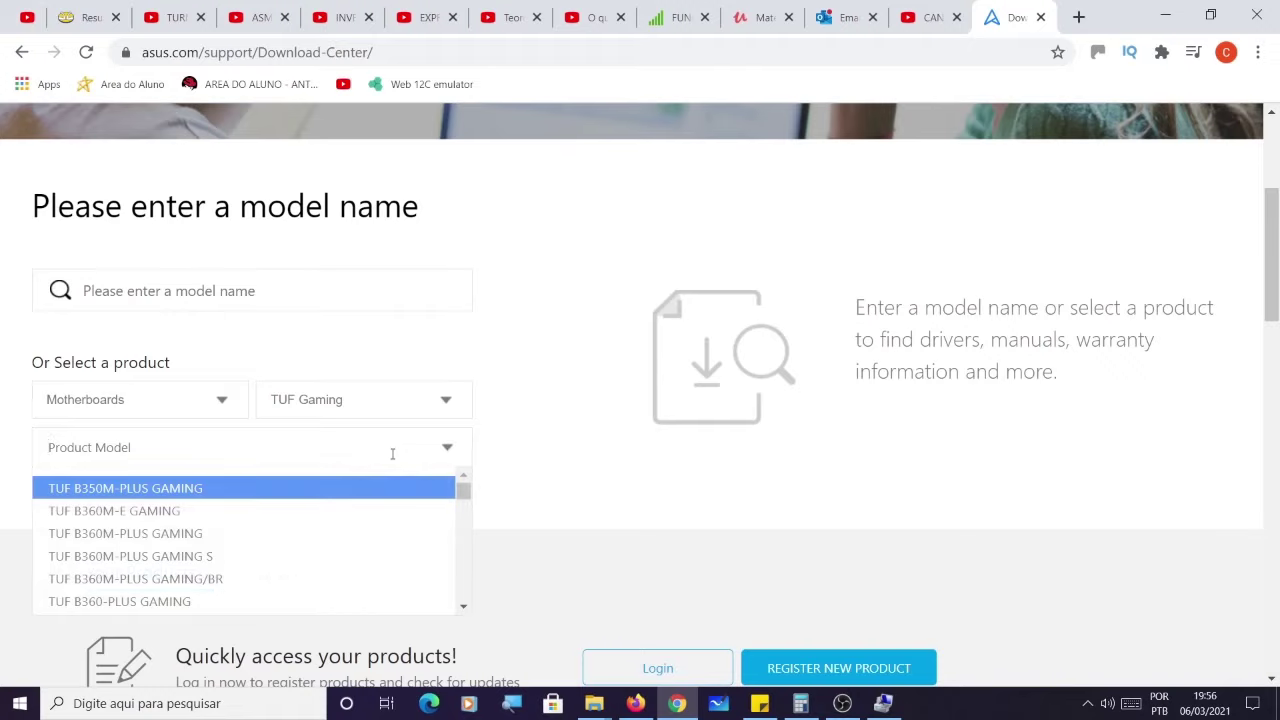
scroll(328, 510, "down", 2)
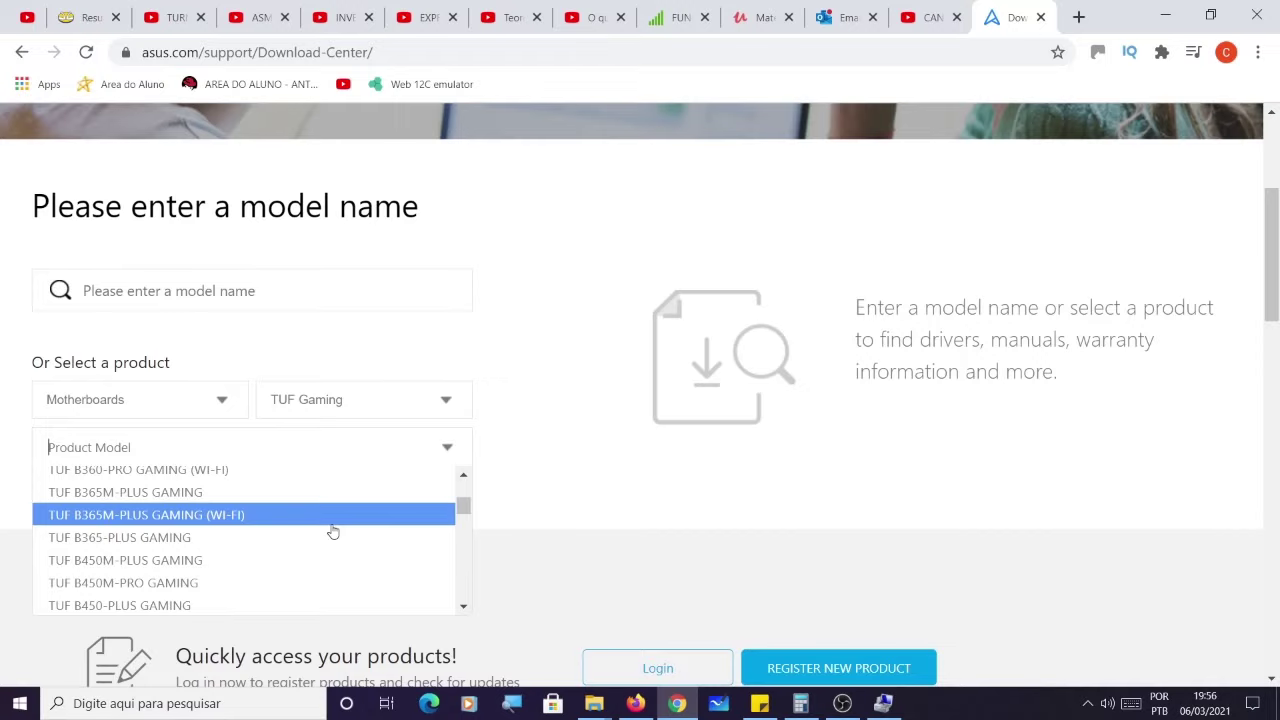
scroll(335, 530, "down", 2)
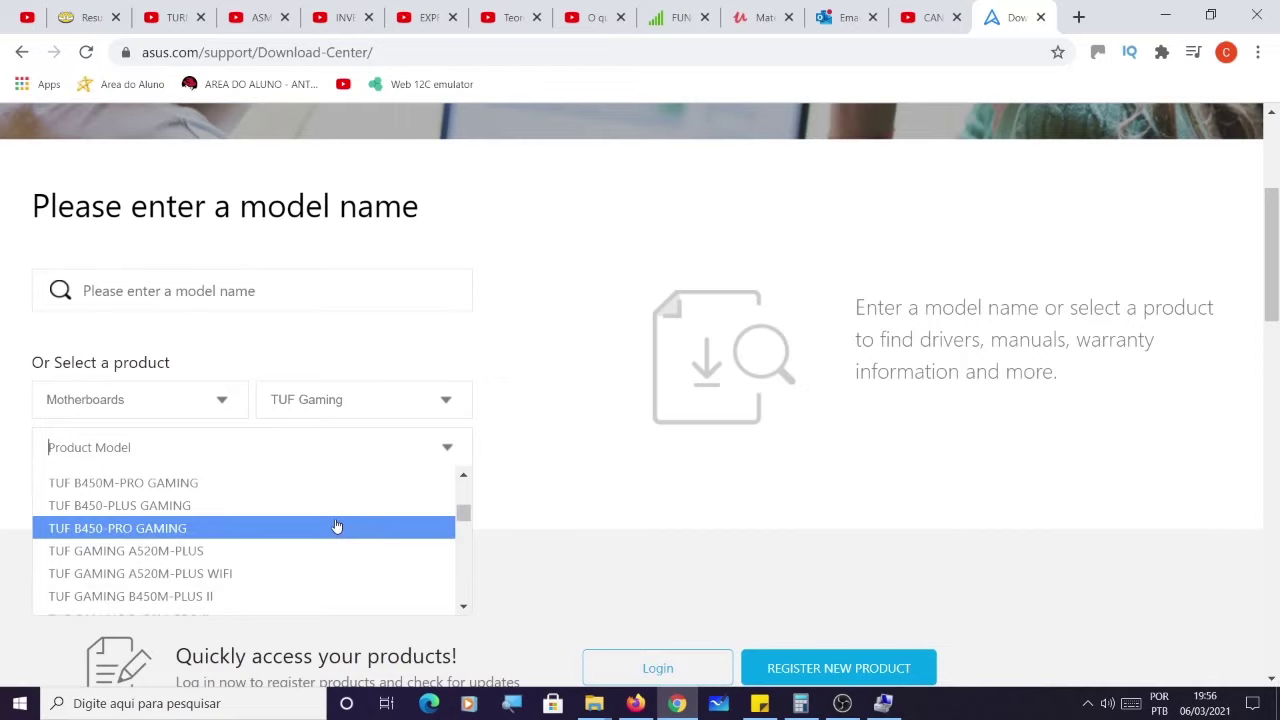
scroll(316, 563, "down", 4)
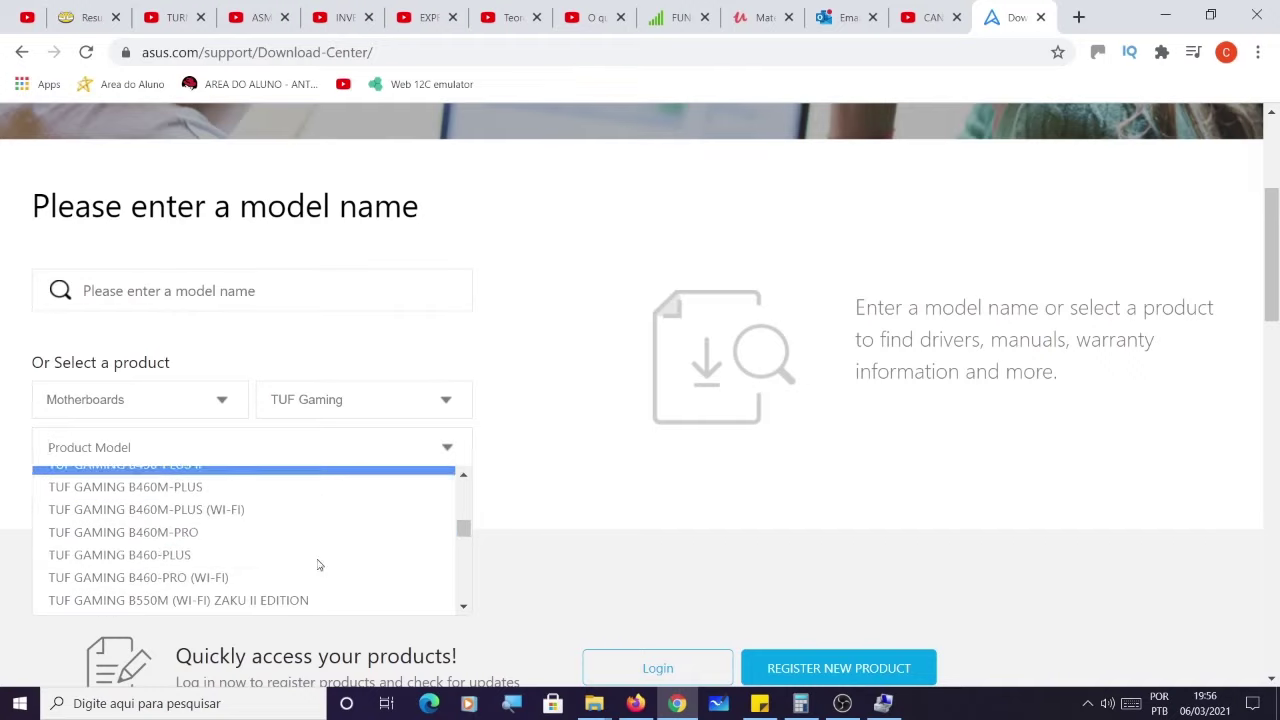
left_click(216, 557)
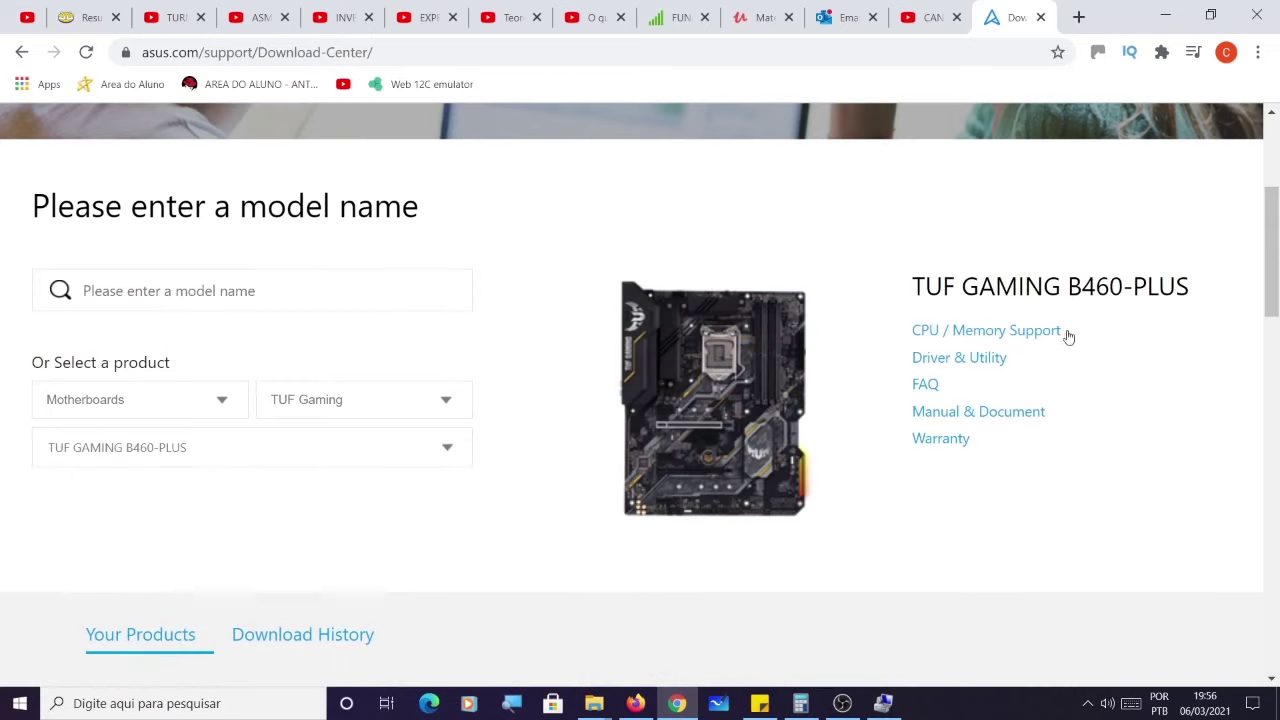
scroll(1017, 336, "down", 2)
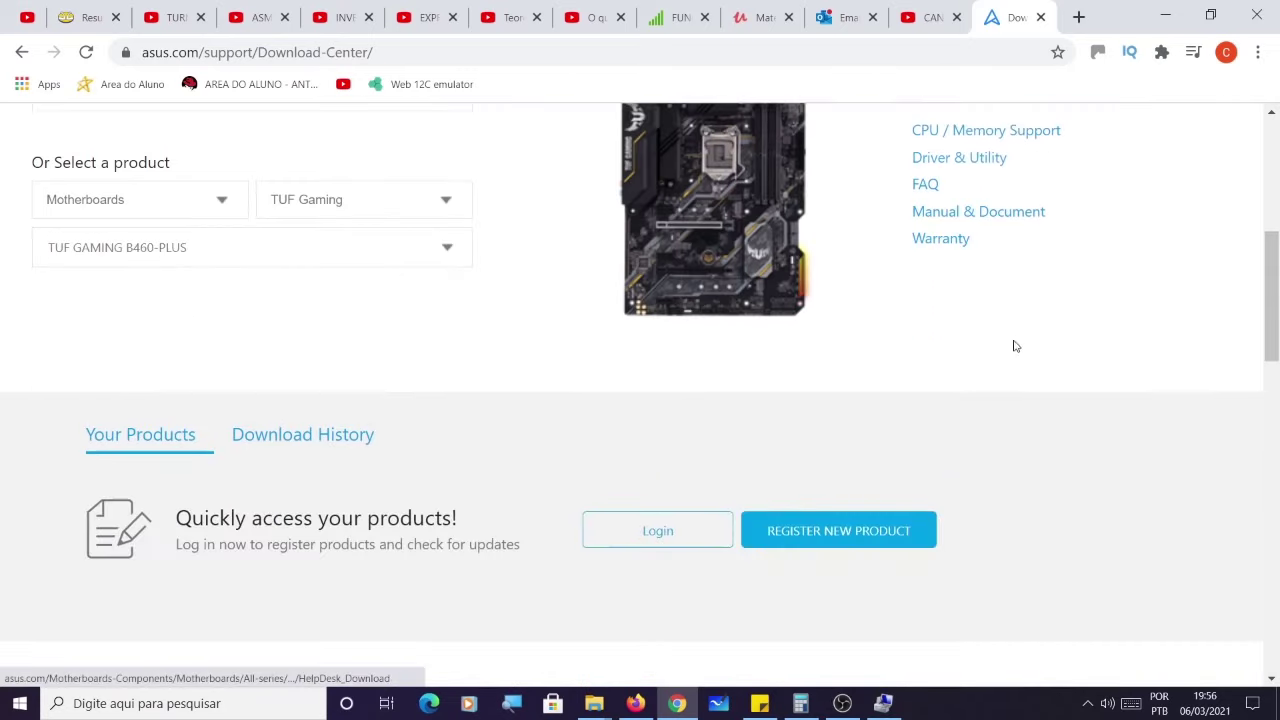
scroll(394, 450, "down", 3)
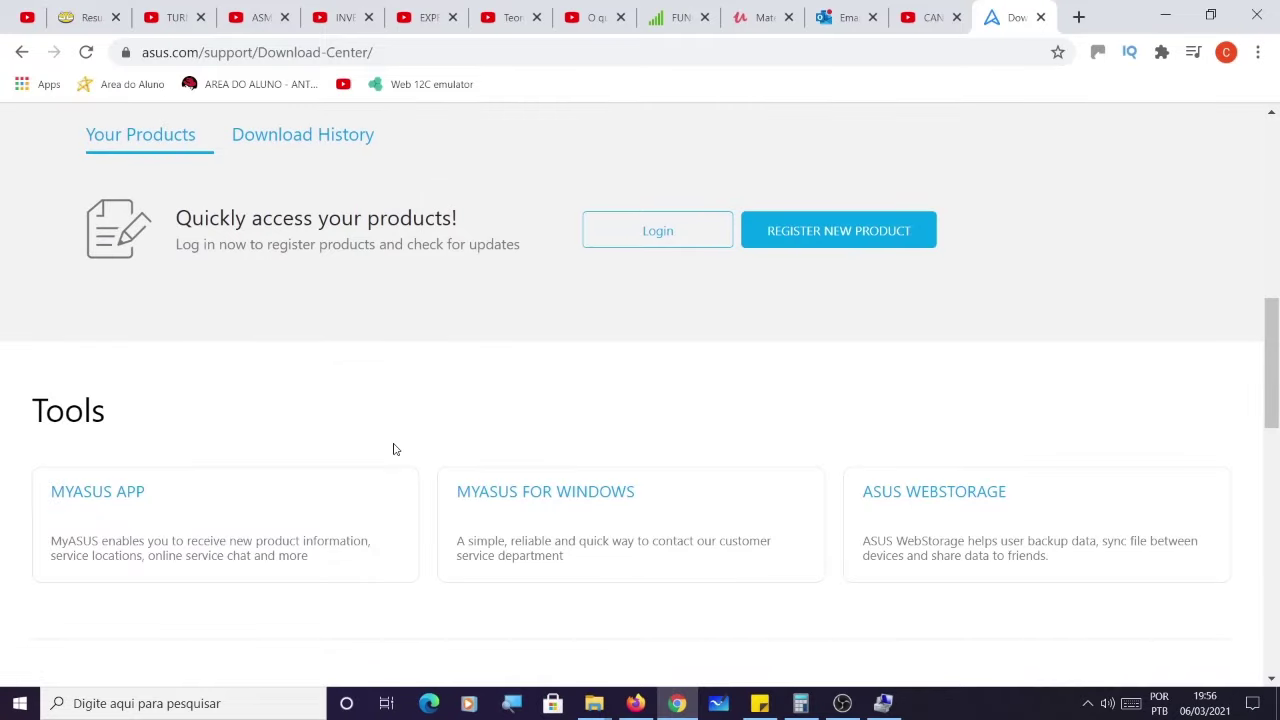
scroll(394, 450, "down", 5)
scroll(394, 450, "up", 7)
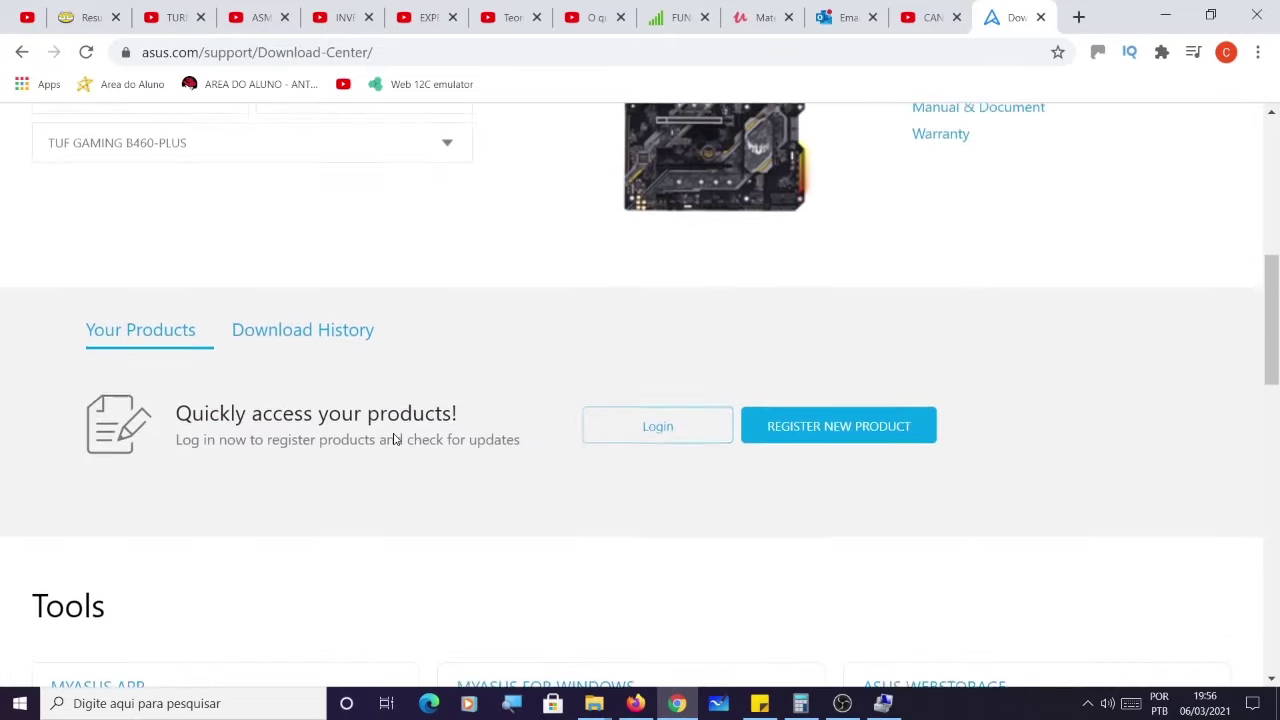
scroll(394, 440, "up", 2)
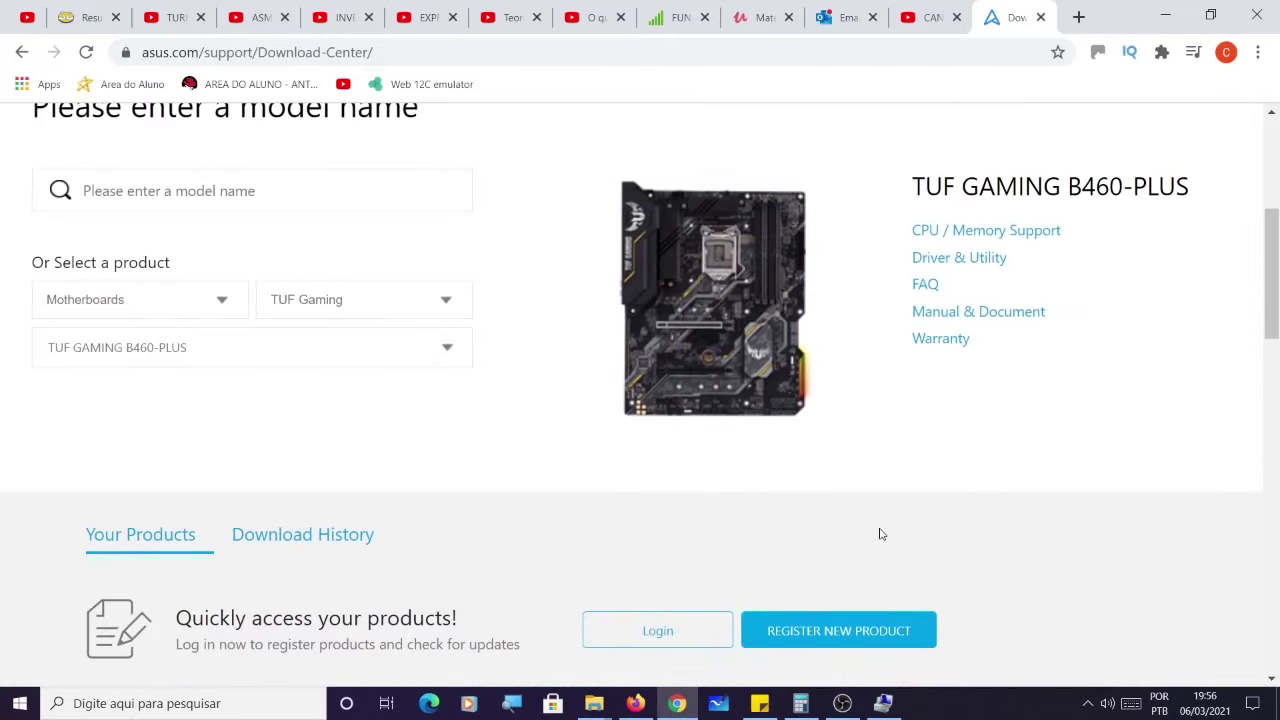
left_click(968, 259)
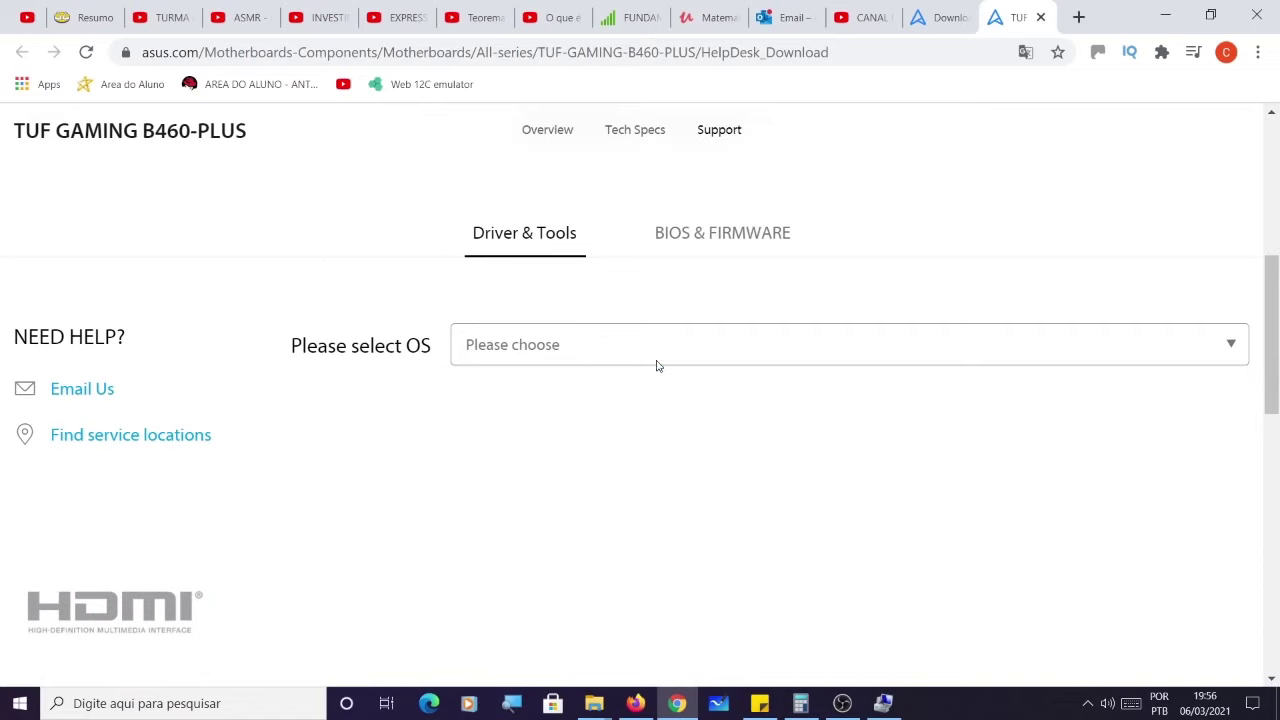
Choose Windows 10 64-bit and scroll the driver list down to the LAN section and back
left_click(656, 366)
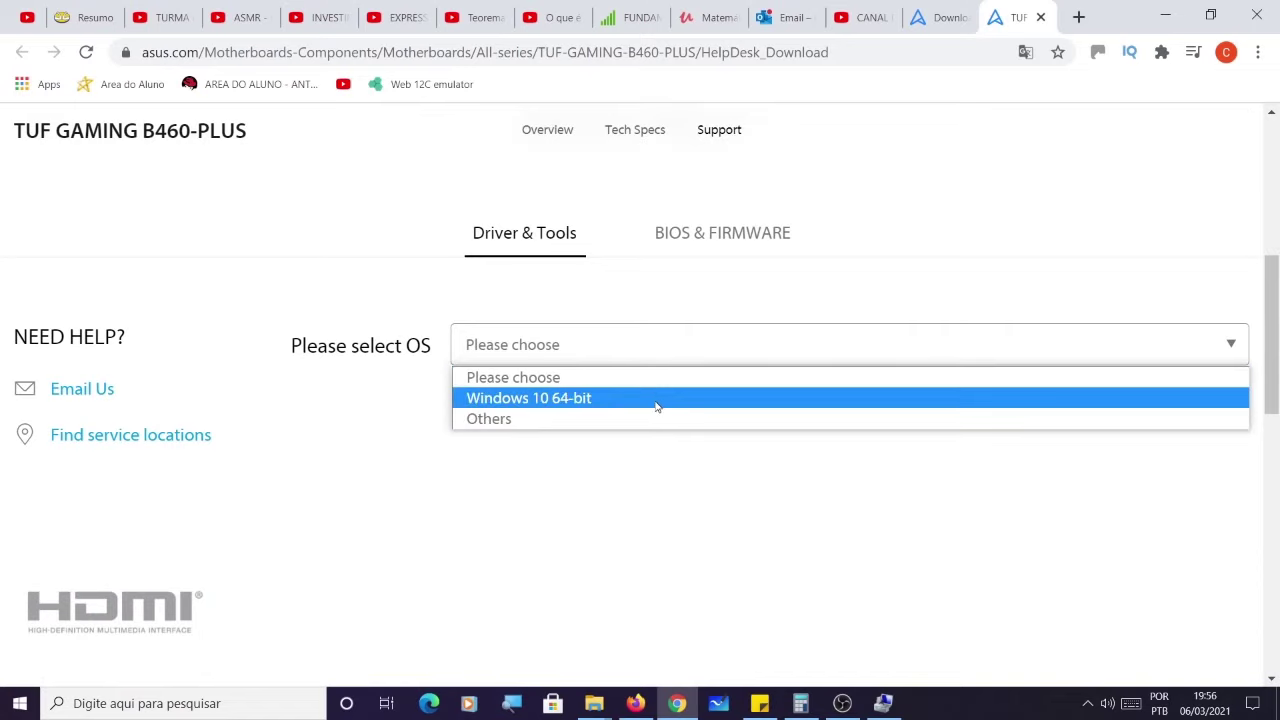
left_click(654, 403)
scroll(800, 403, "down", 4)
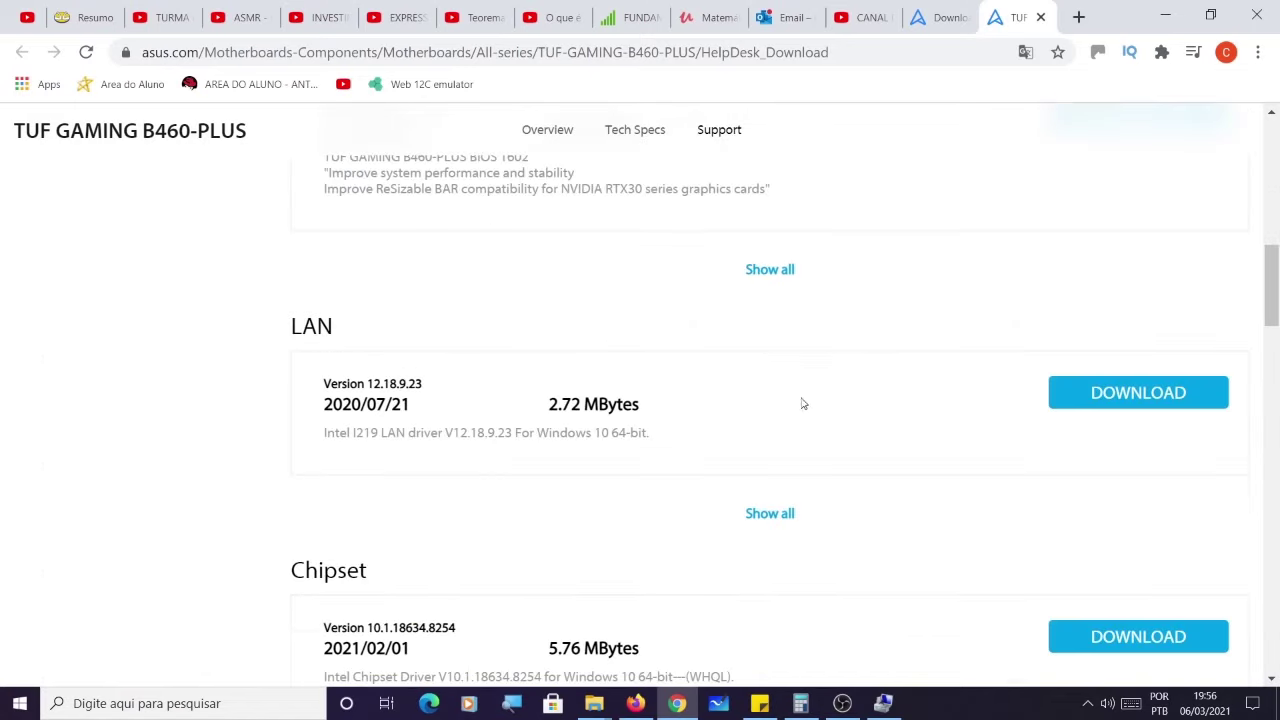
scroll(769, 283, "down", 1)
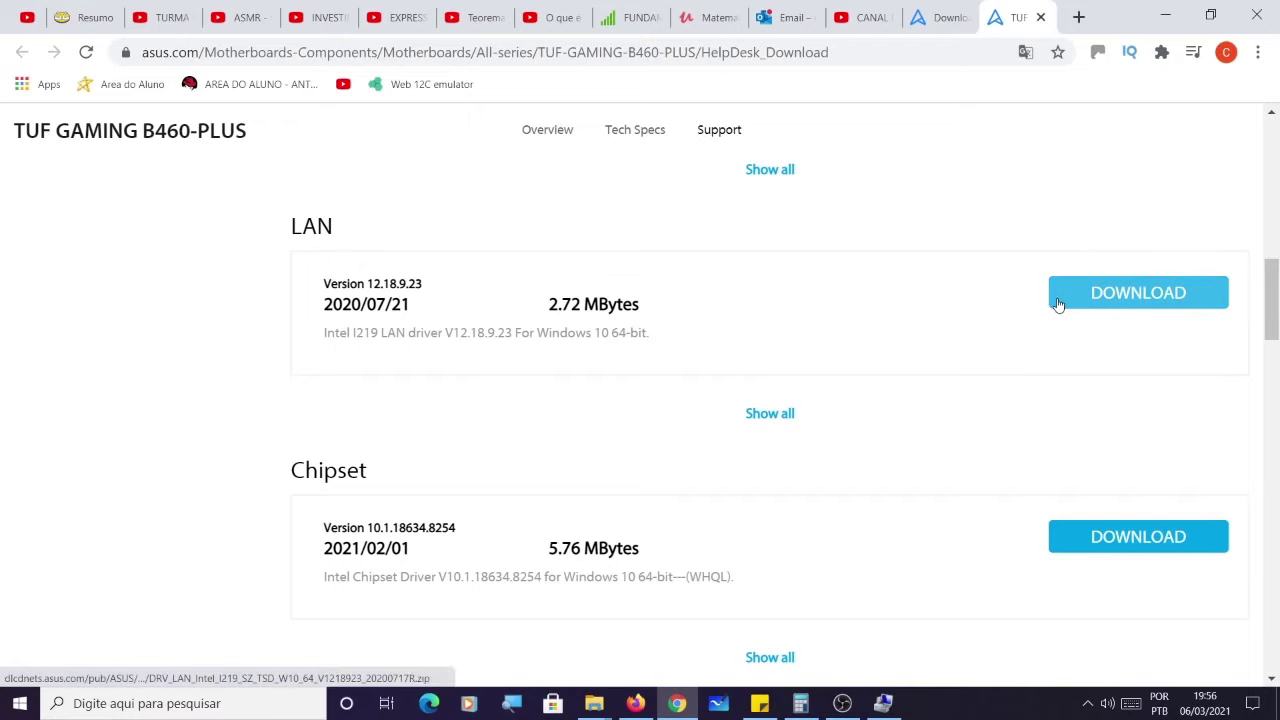
scroll(1060, 304, "up", 10)
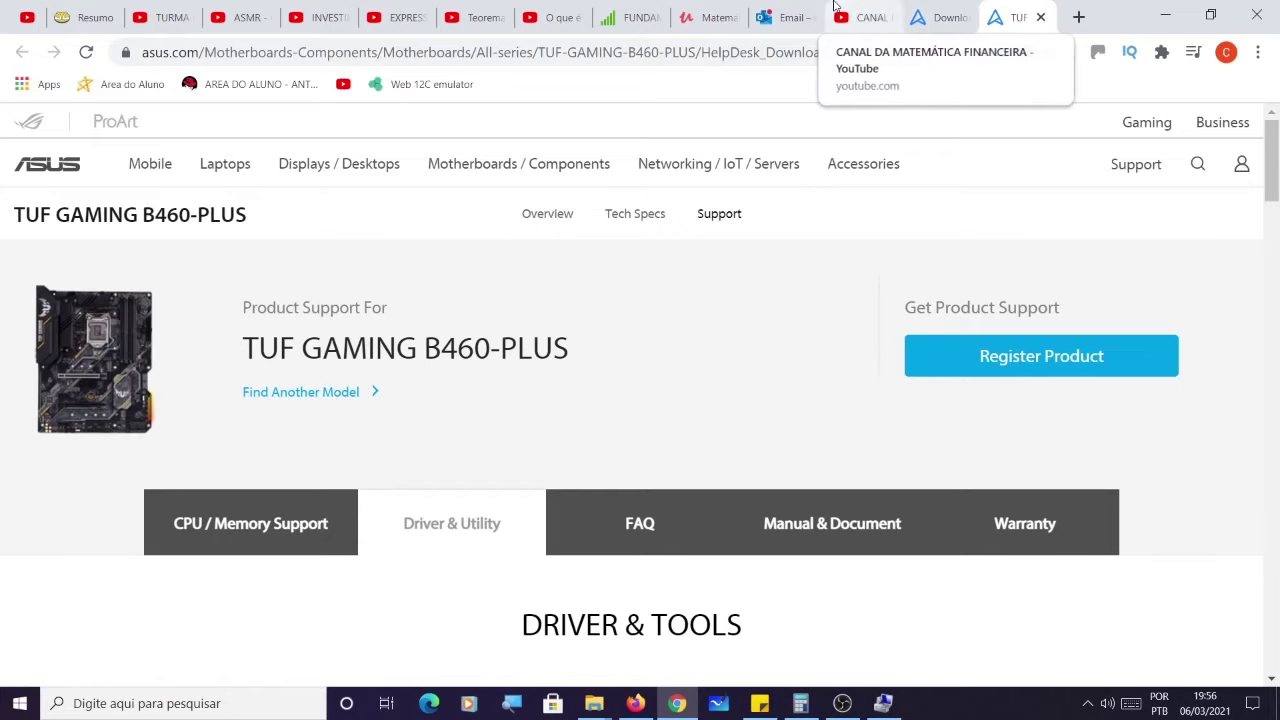
mouse_move(770, 164)
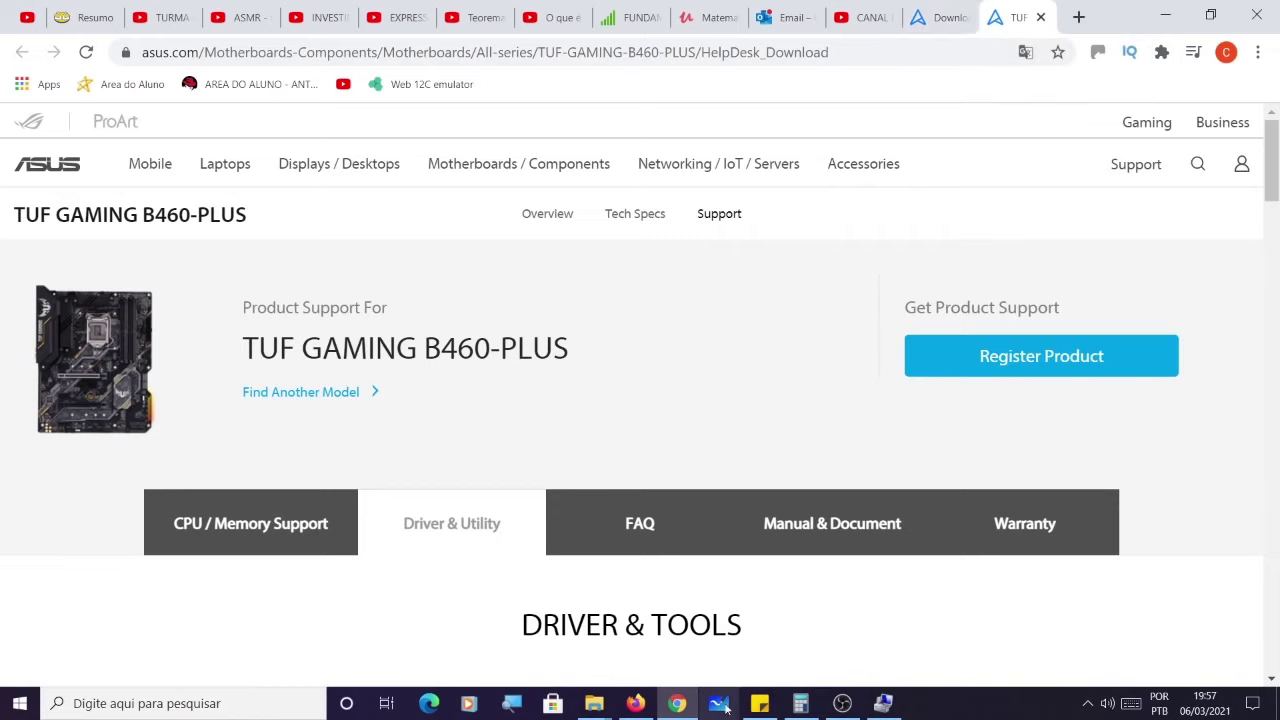
mouse_move(843, 706)
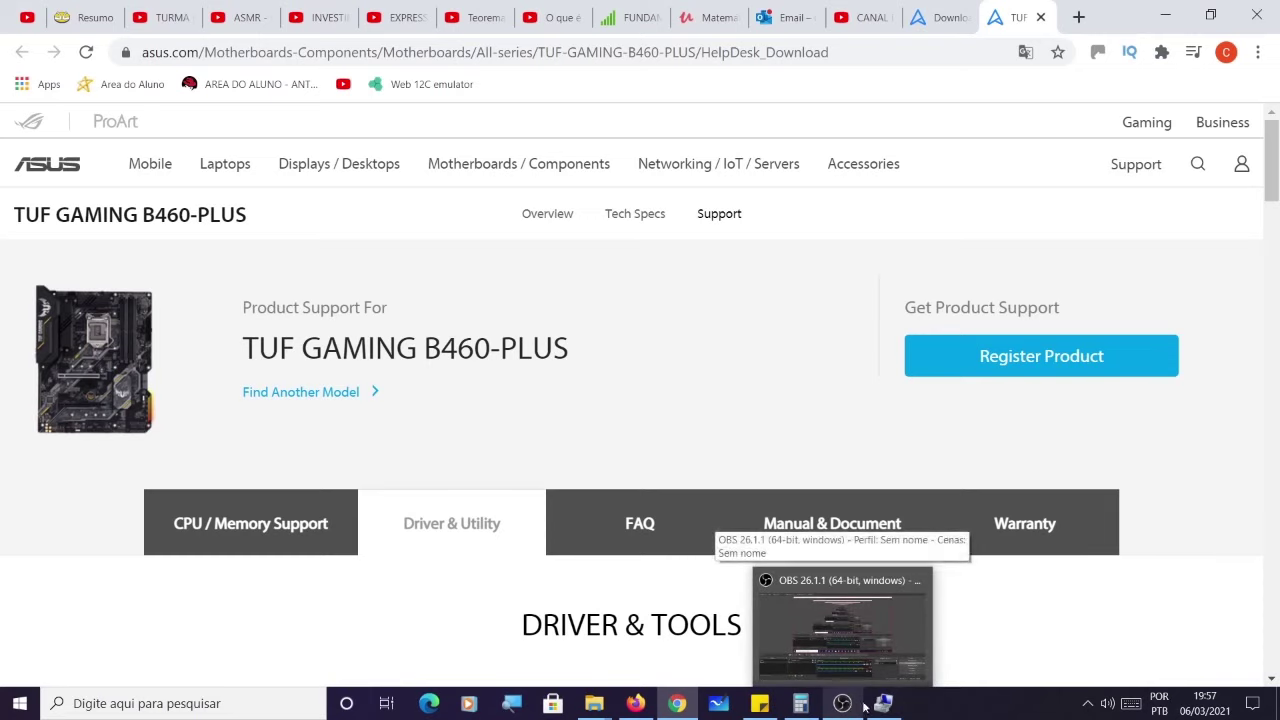
In Computer Management, view the Wireless AC1200 USB adapter's driver properties
left_click(883, 705)
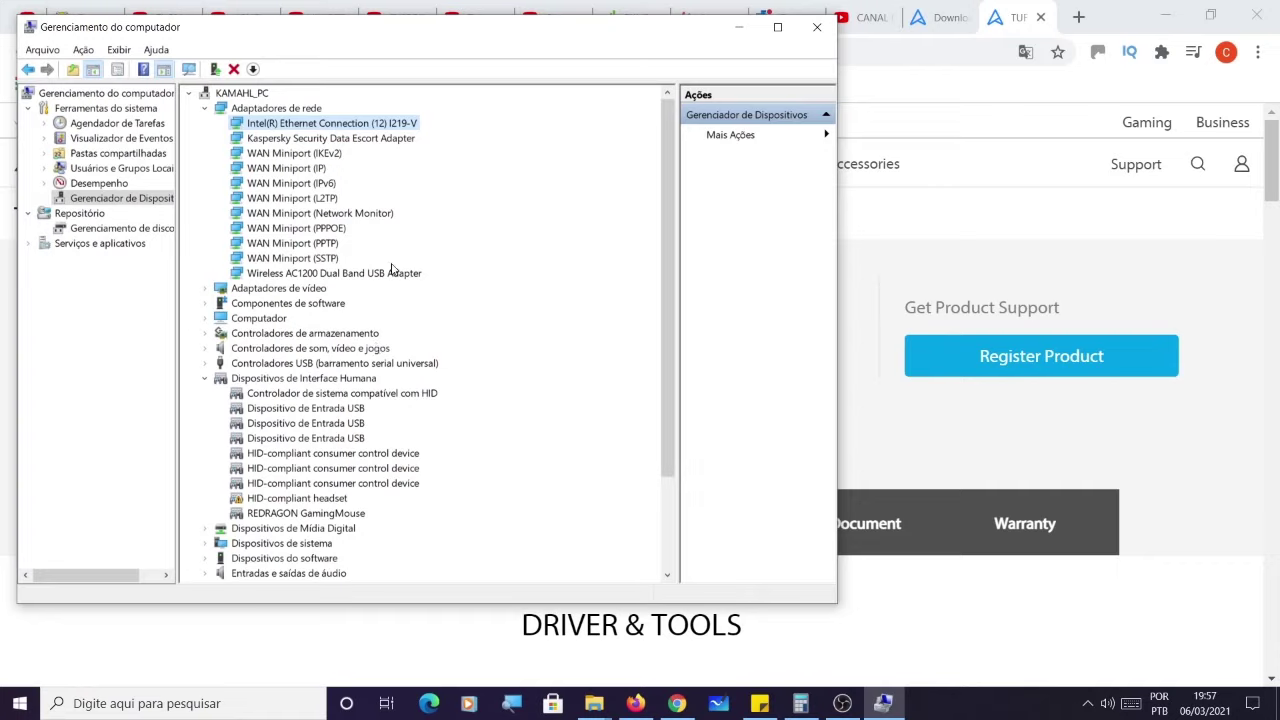
right_click(403, 273)
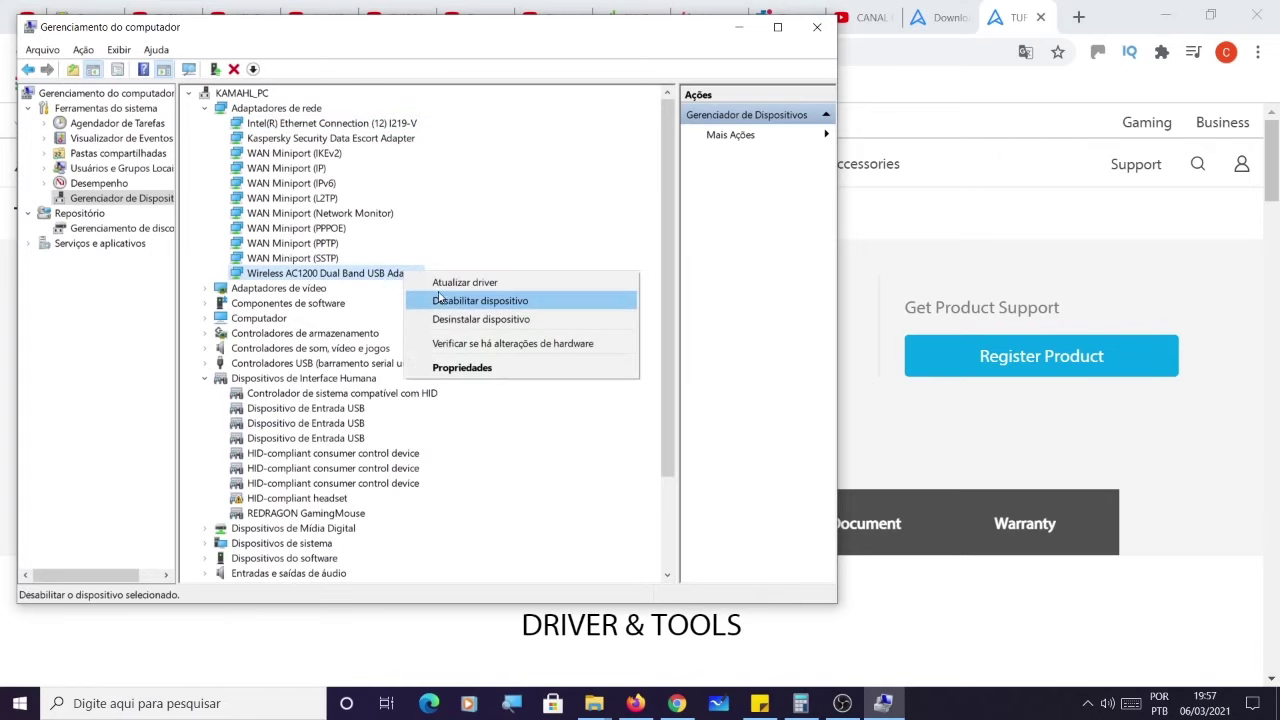
left_click(481, 368)
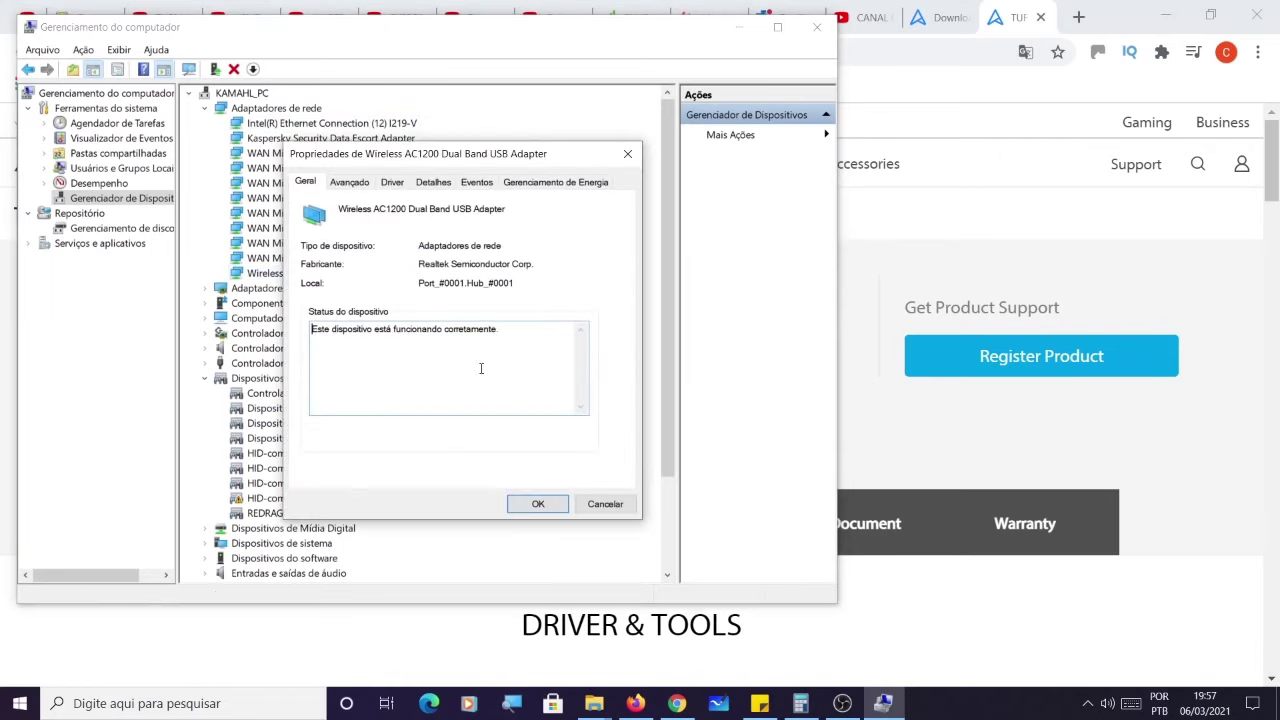
left_click(386, 184)
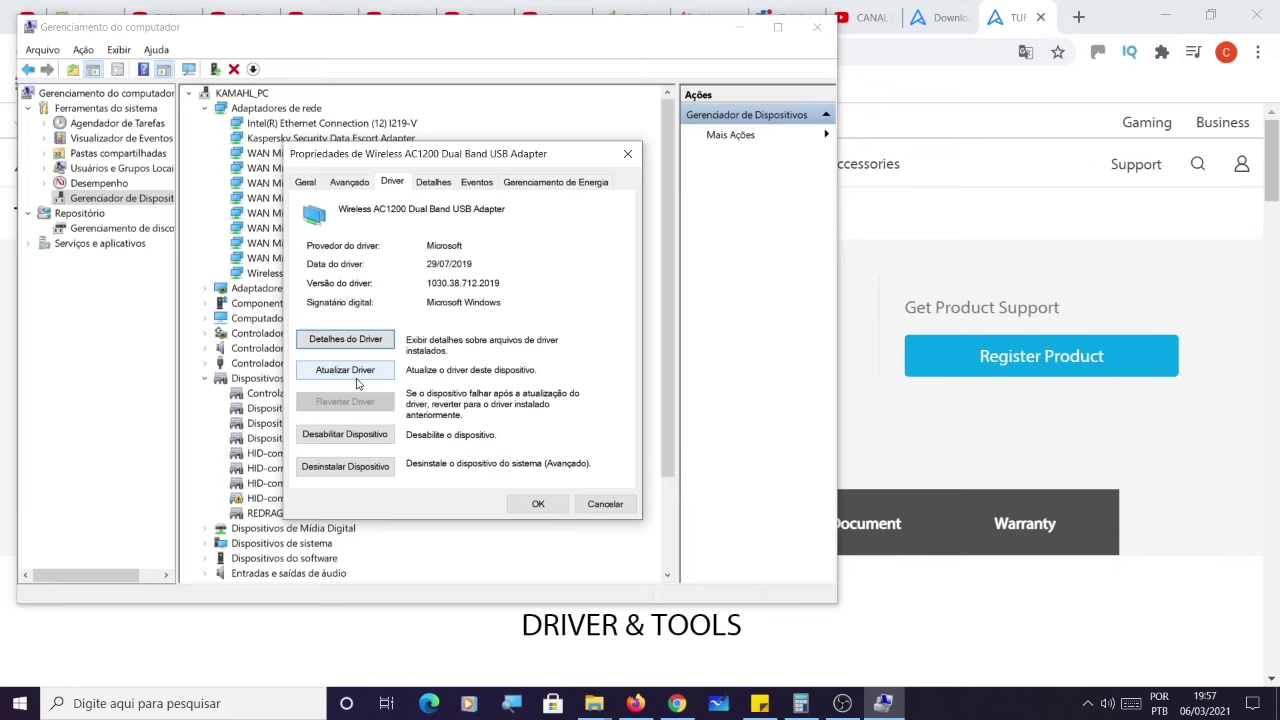
Close the wireless and Intel Ethernet properties dialogs, dismissing the MMC error
left_click(627, 153)
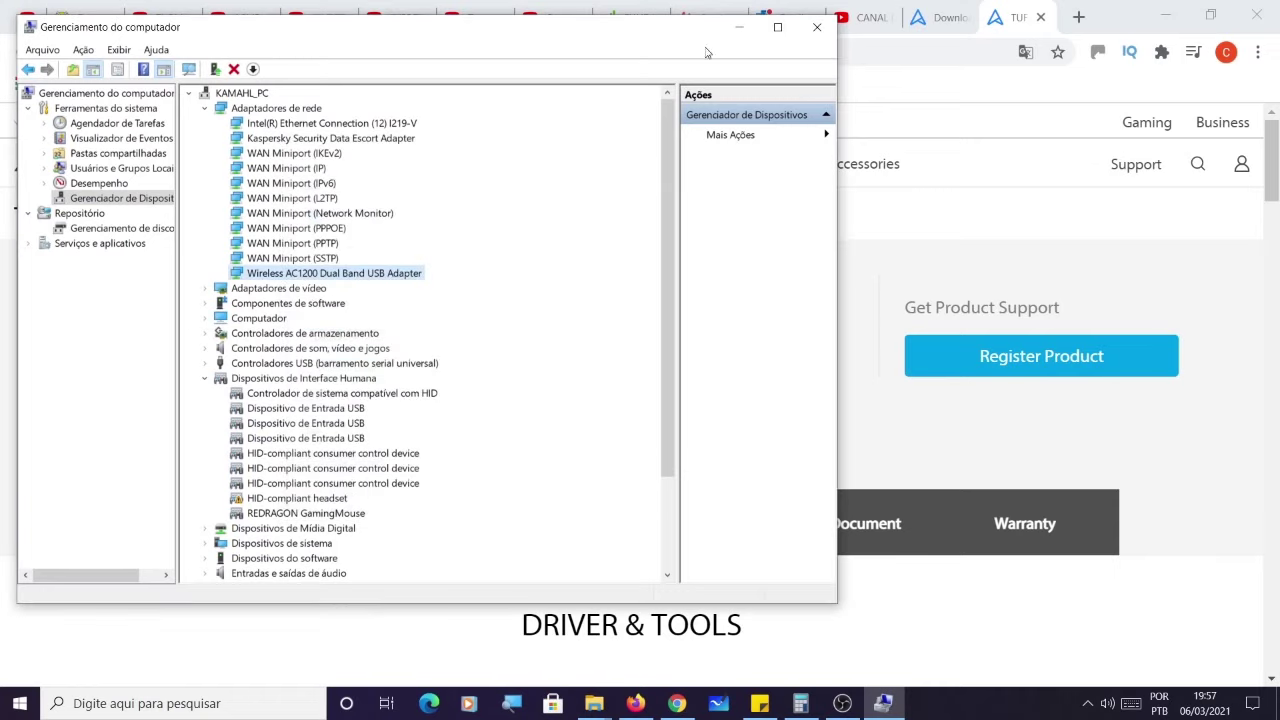
left_click(801, 34)
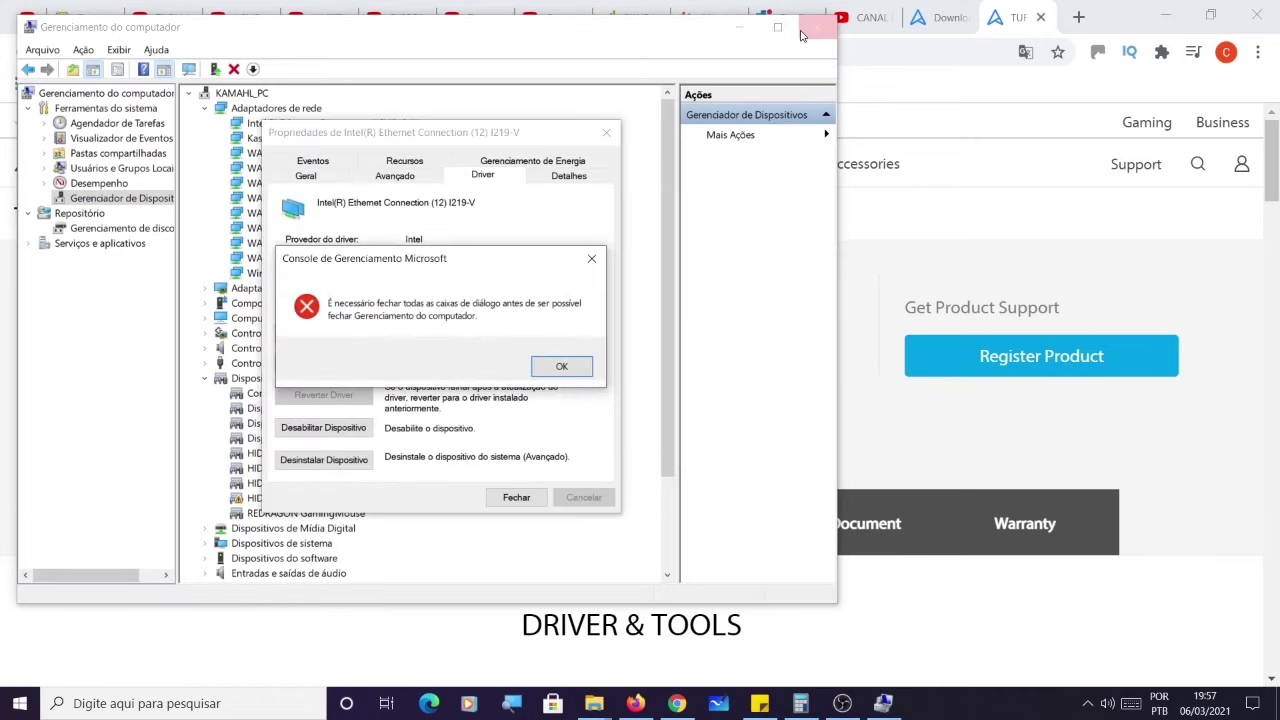
left_click(591, 258)
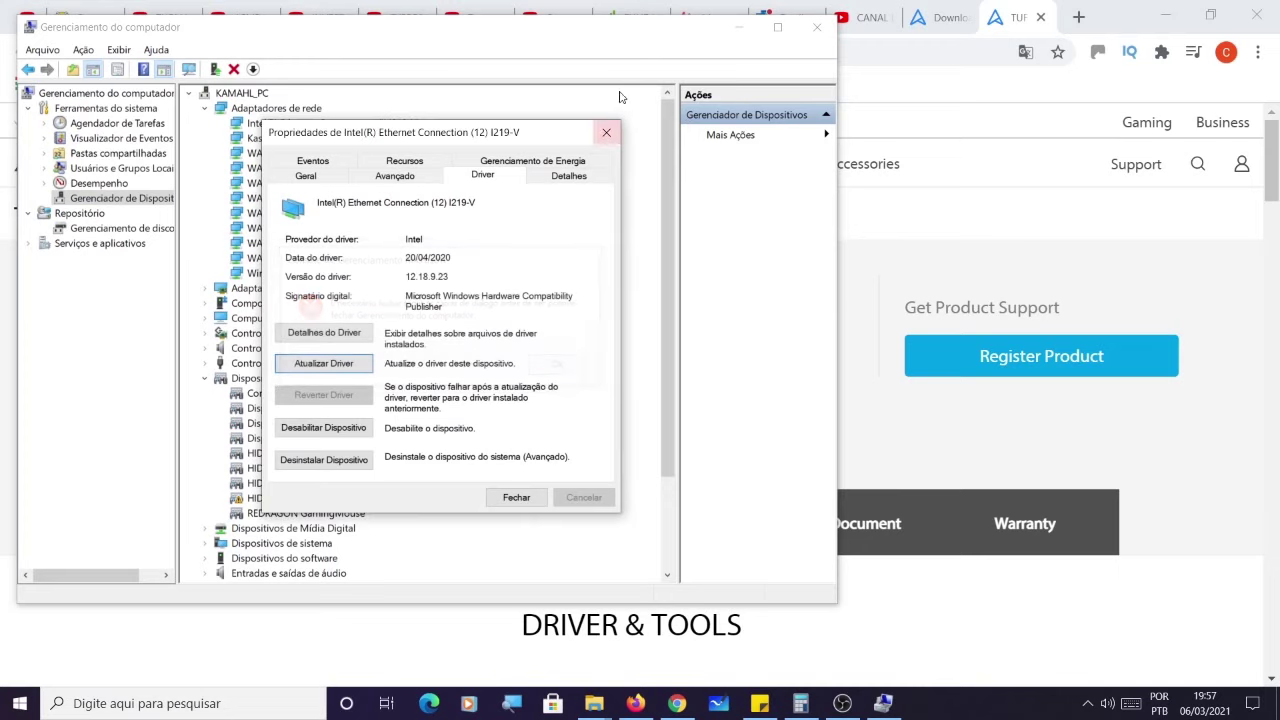
left_click(606, 132)
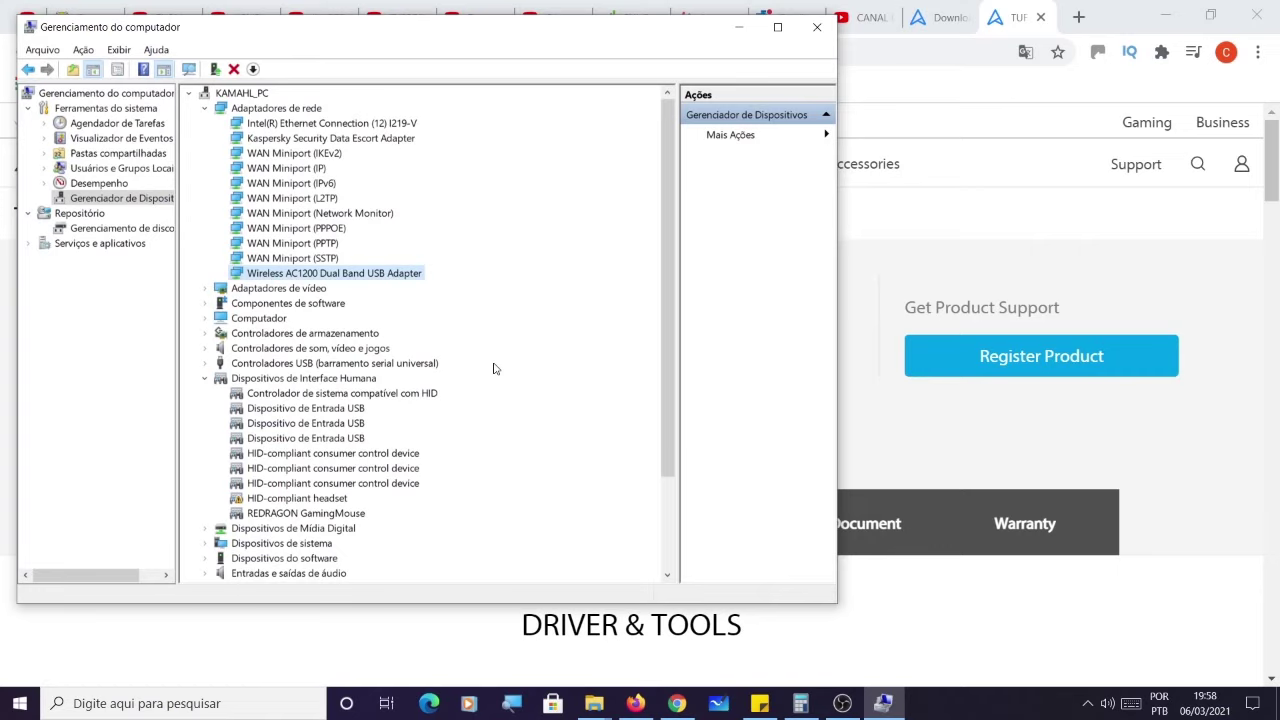
Search 'servic' from the taskbar and open the Serviços app
left_click(76, 704)
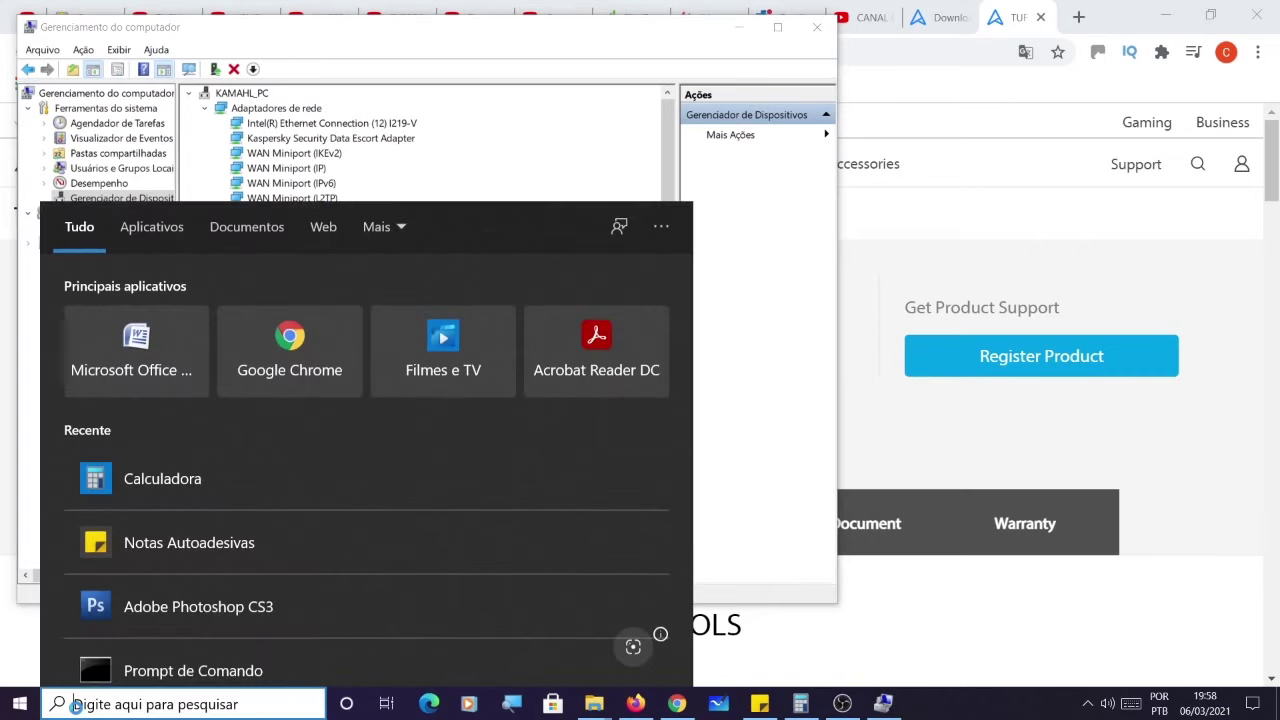
type("servic")
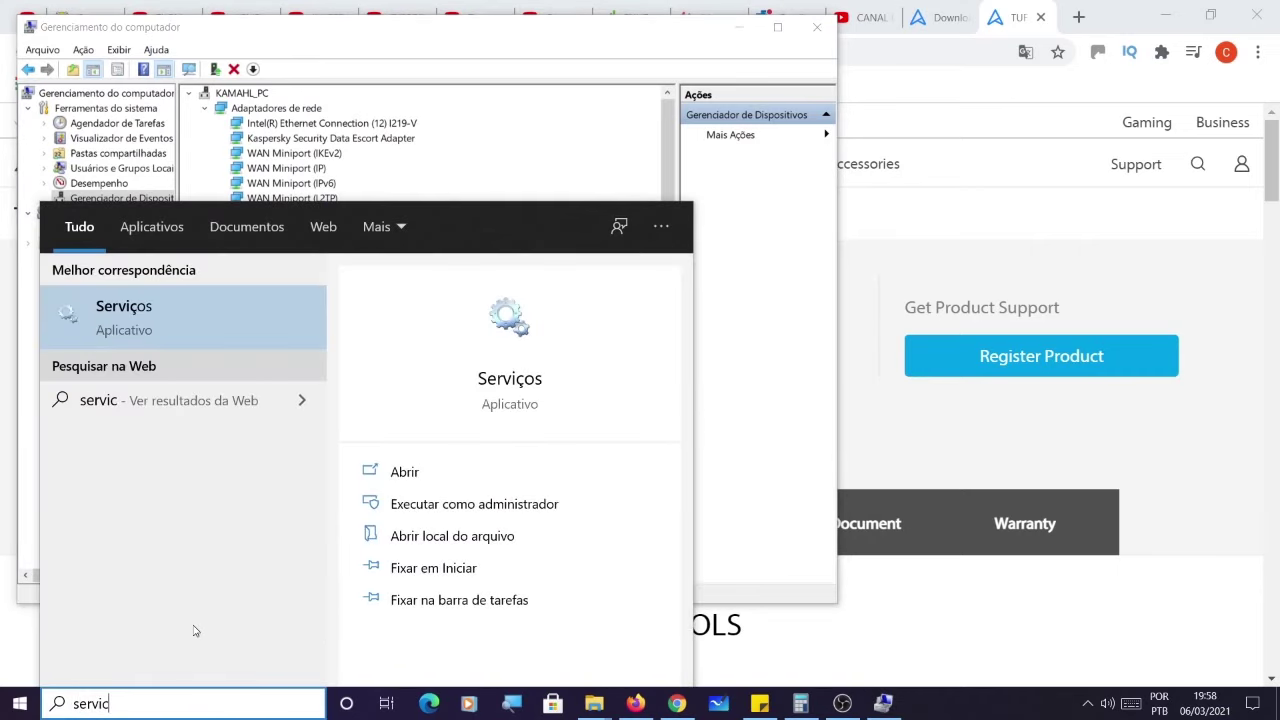
left_click(165, 314)
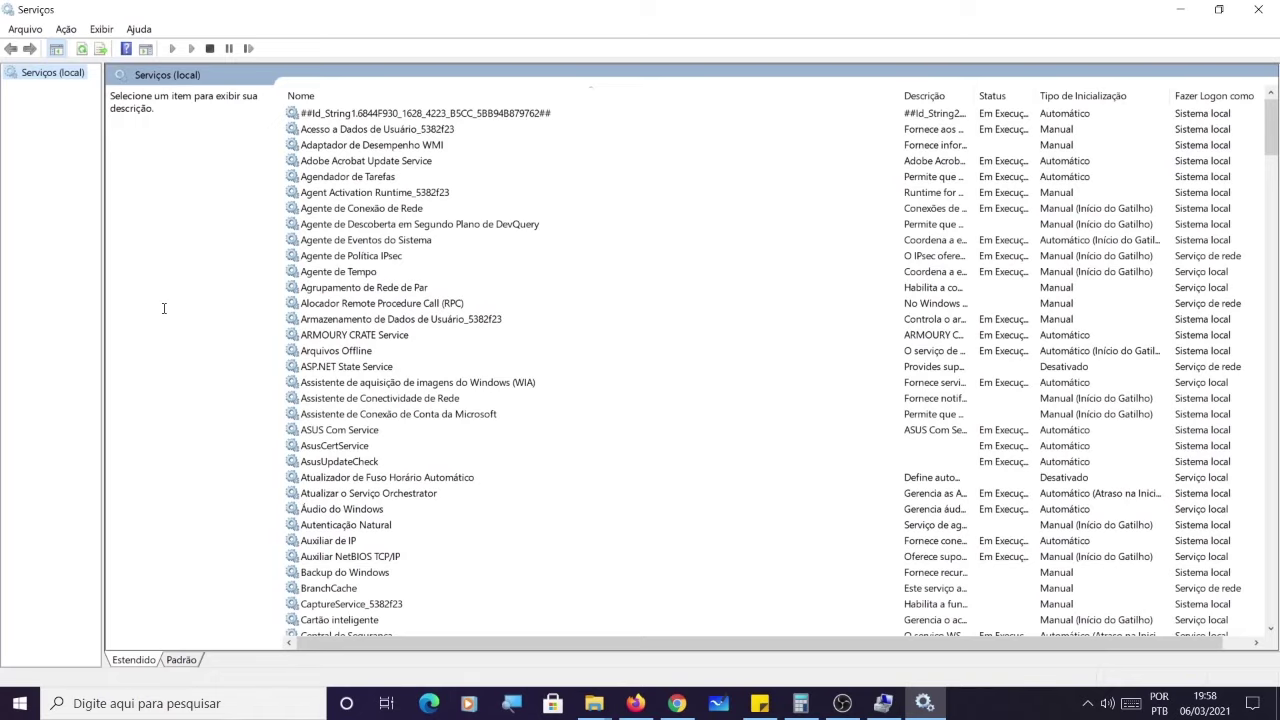
Select Cliente DHCP to show its description, briefly checking Cliente DNS
scroll(520, 445, "down", 9)
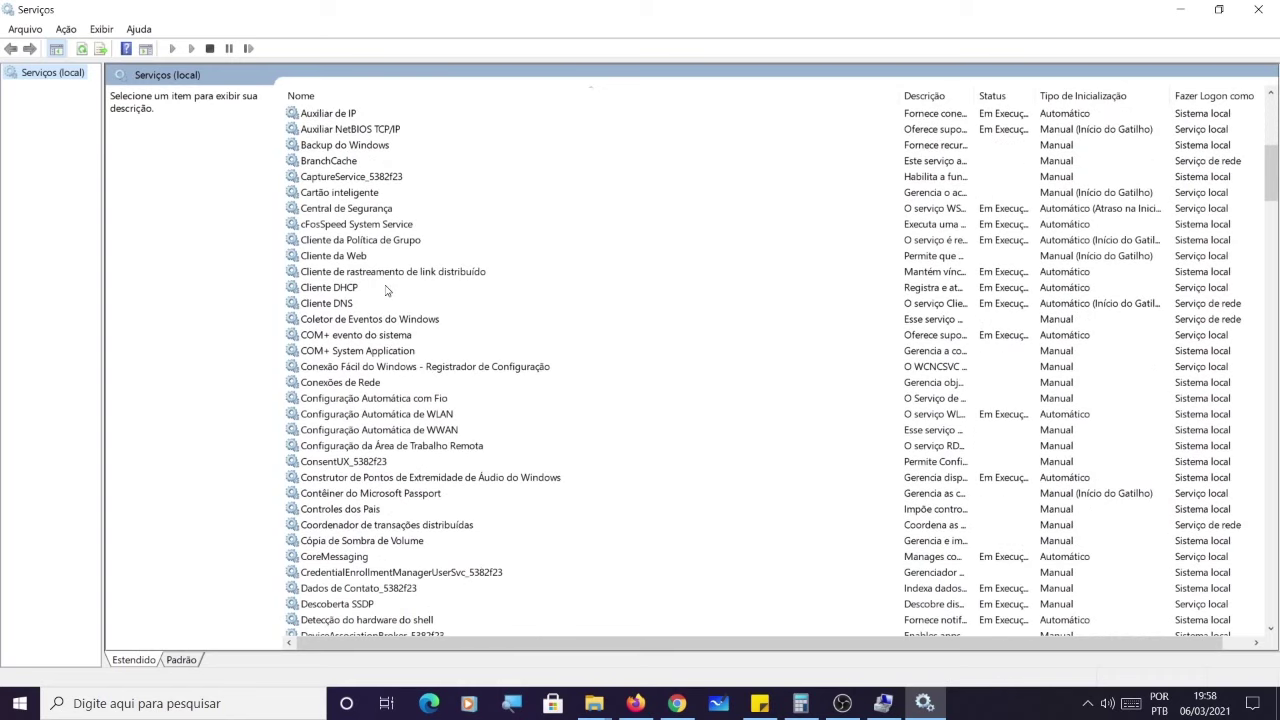
left_click(387, 287)
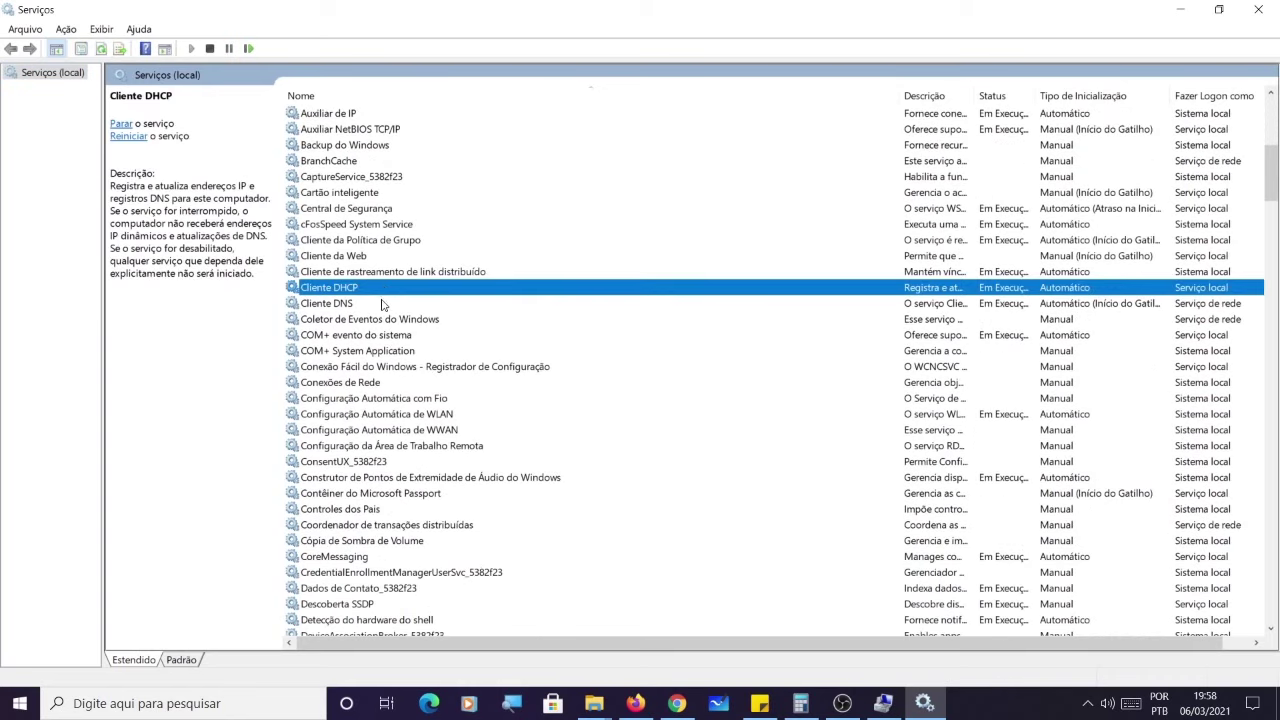
left_click(384, 305)
left_click(387, 290)
Open Cliente DHCP's properties, confirm it runs with Automático startup, then cancel
double_click(389, 290)
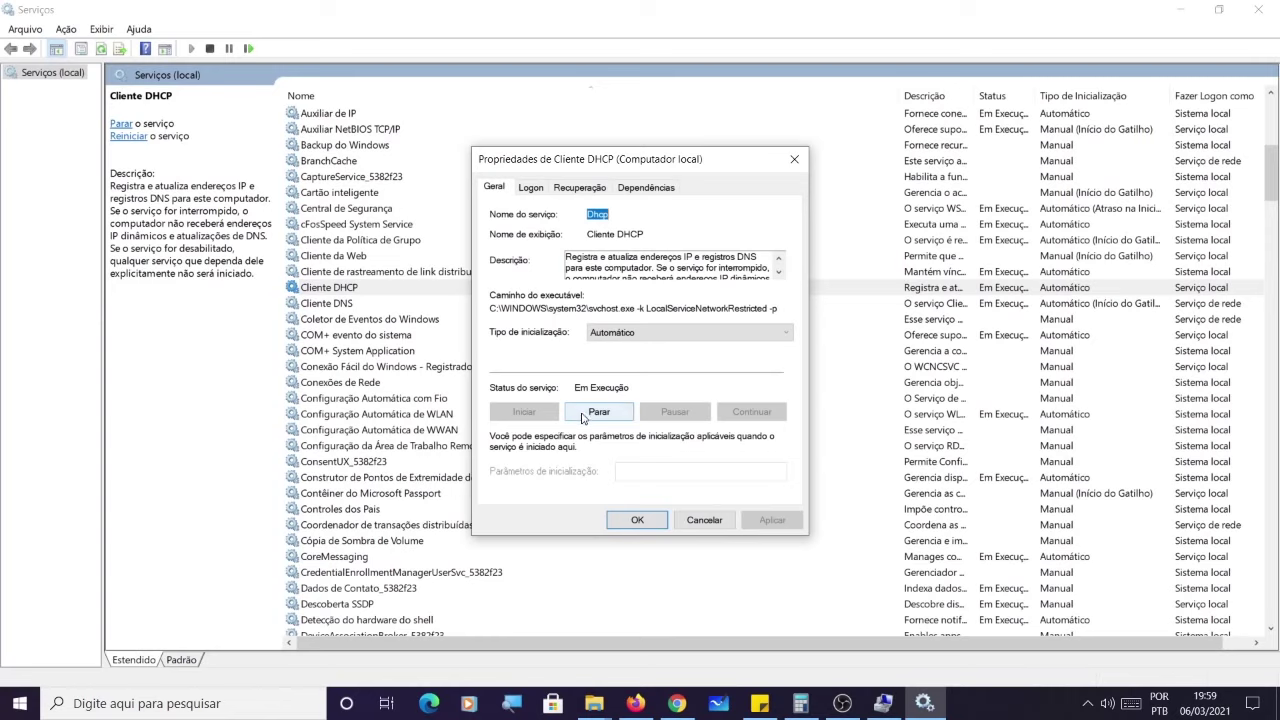
left_click(700, 519)
Scroll through the services list and select Configuração Automática de WWAN
scroll(532, 400, "down", 3)
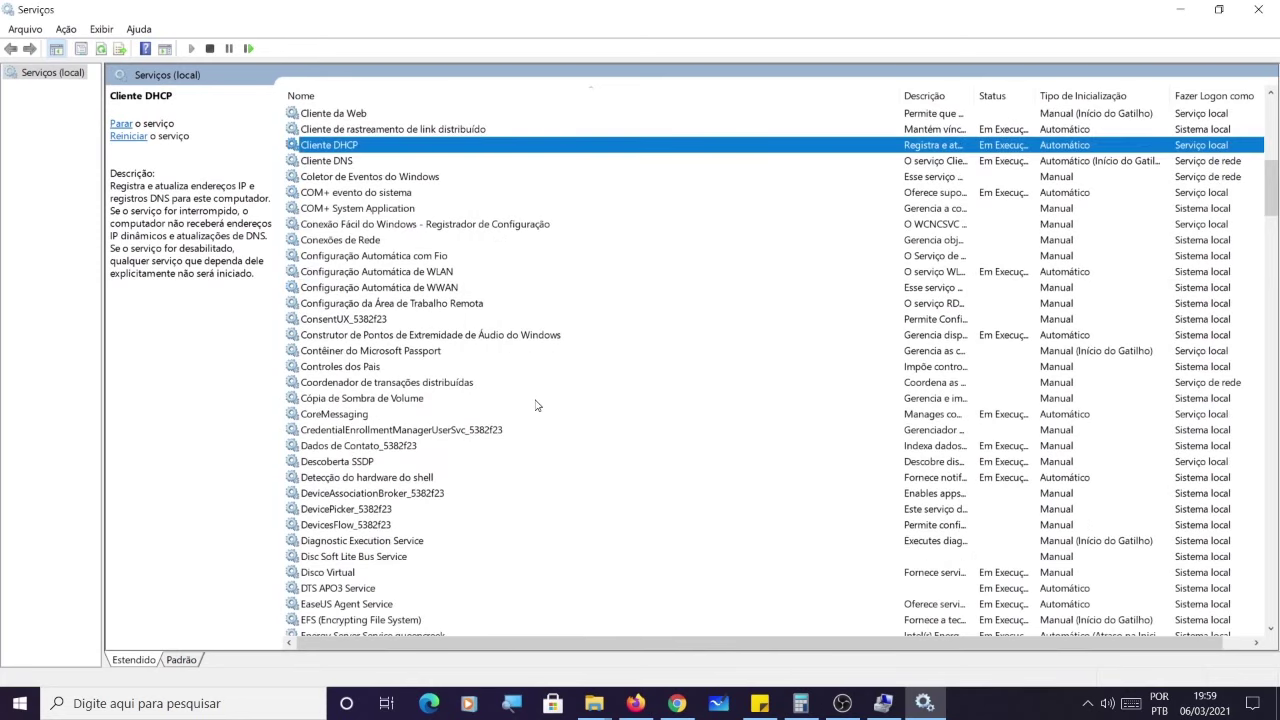
scroll(536, 404, "down", 15)
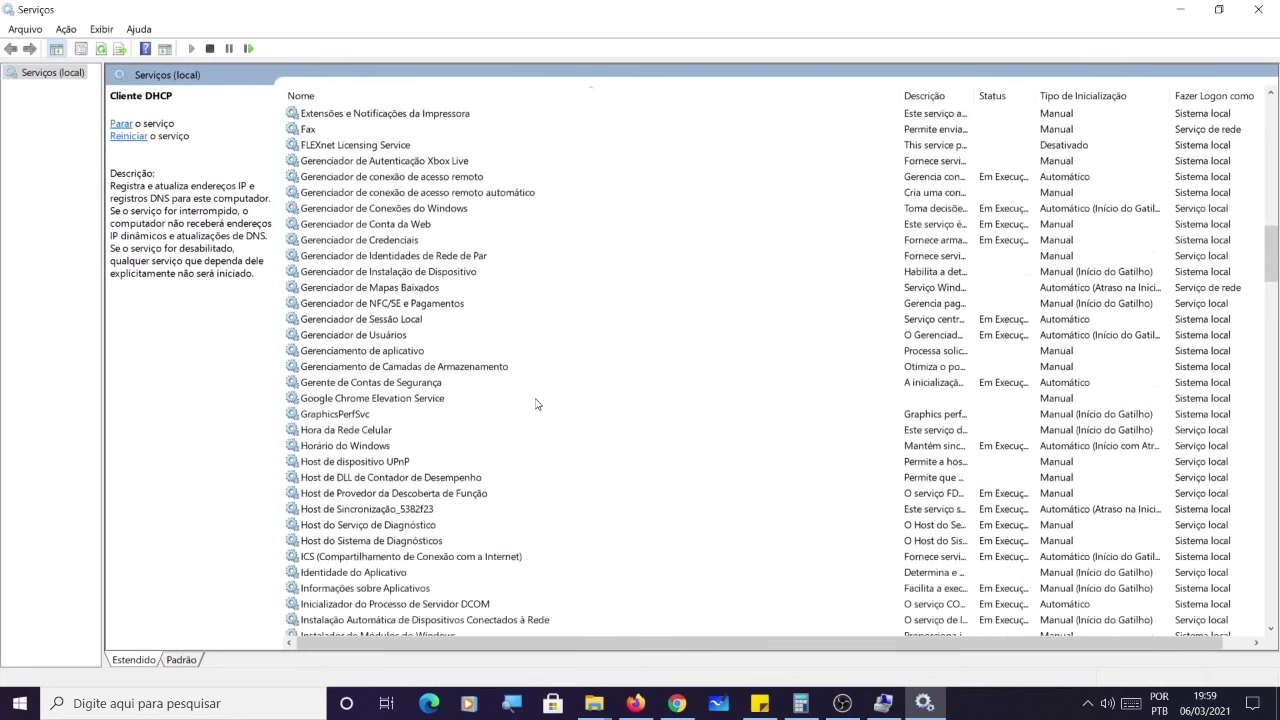
scroll(536, 404, "down", 20)
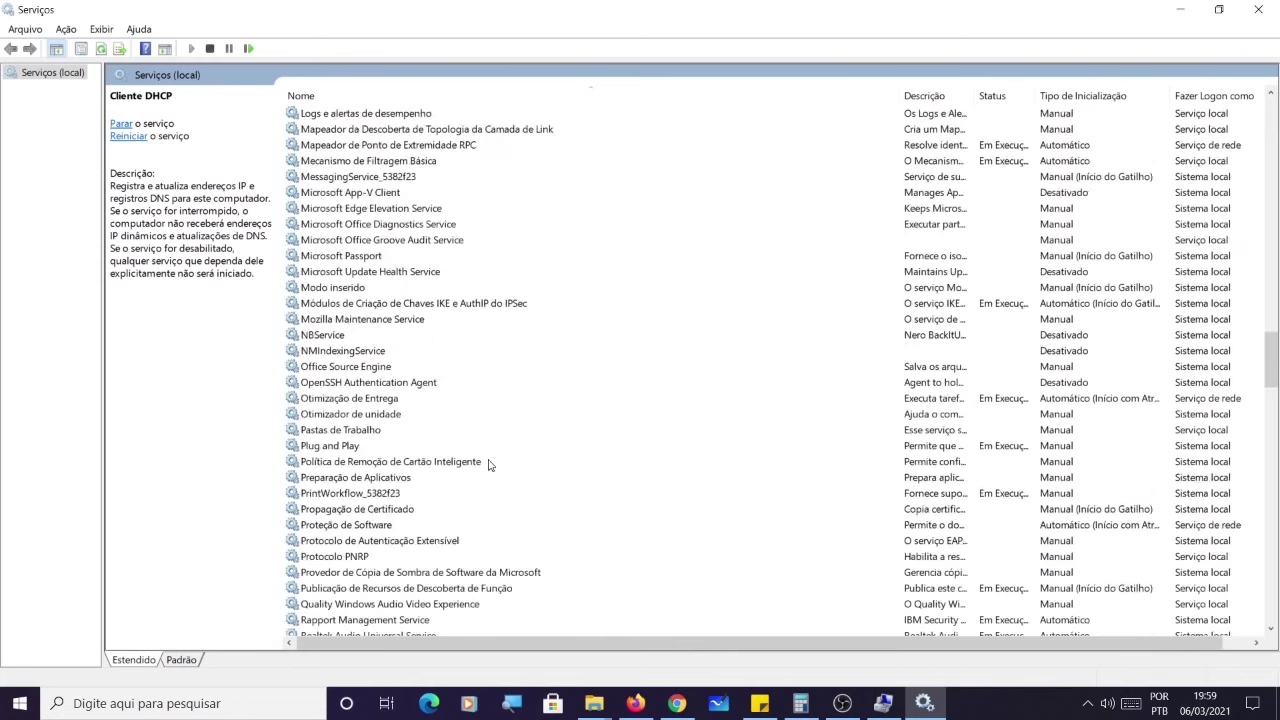
scroll(490, 464, "down", 20)
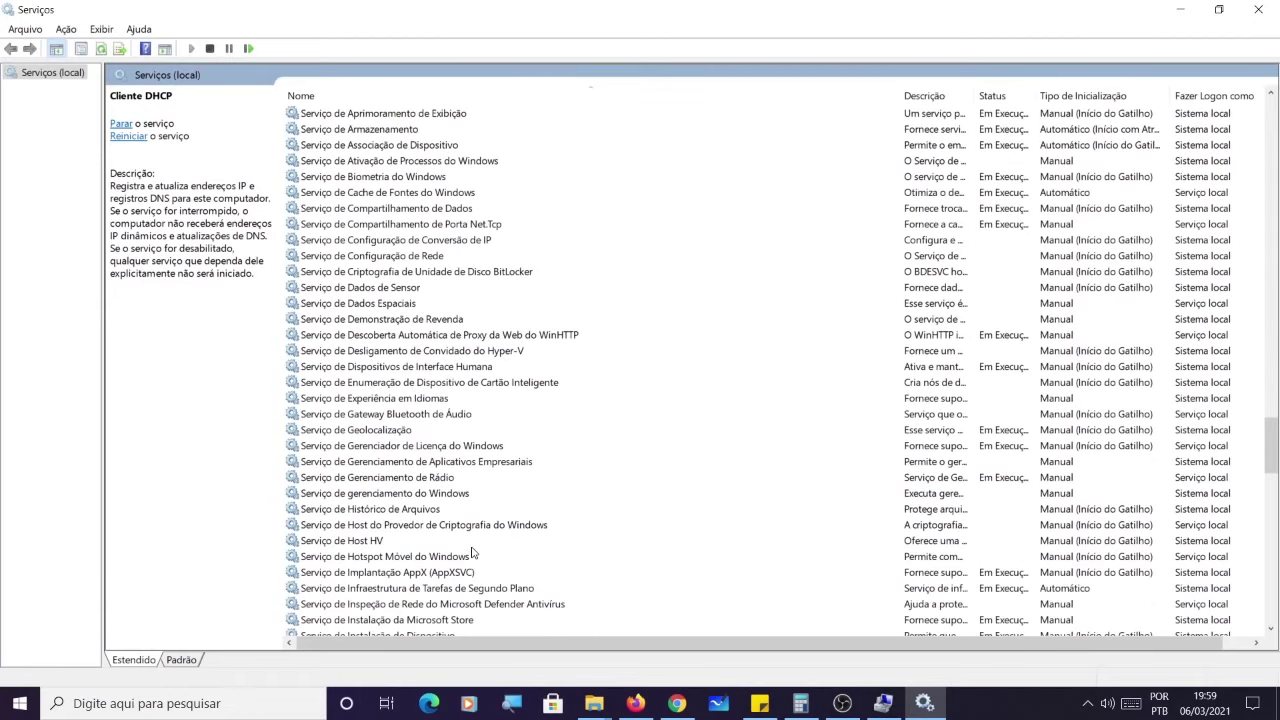
scroll(472, 553, "down", 18)
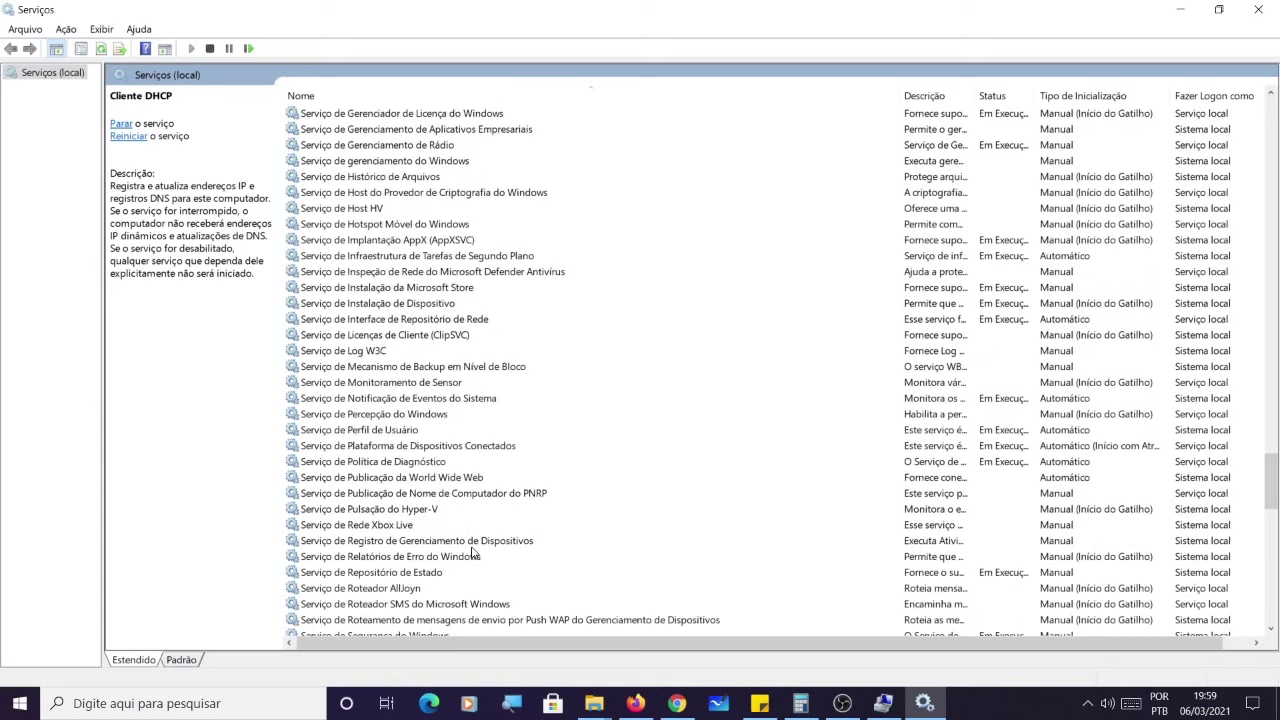
scroll(468, 563, "down", 20)
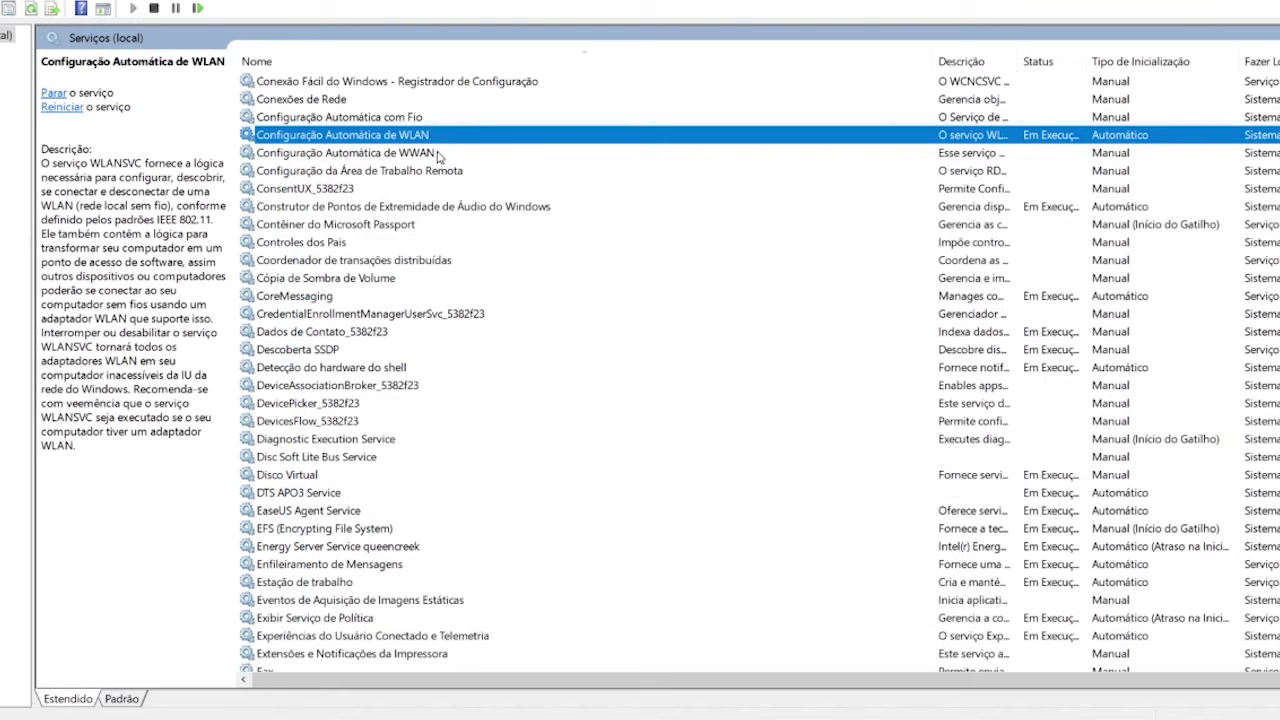
left_click(460, 178)
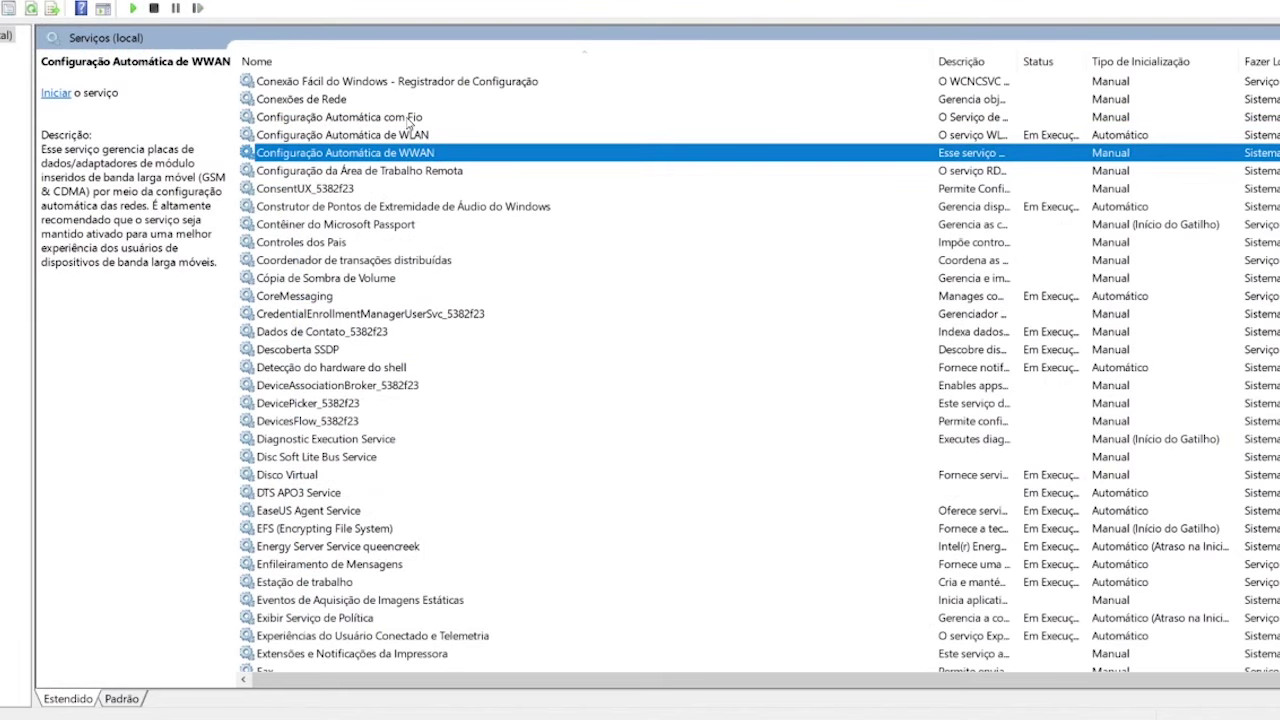
Scroll back up and select Cliente da Web to show its description
scroll(414, 149, "up", 2)
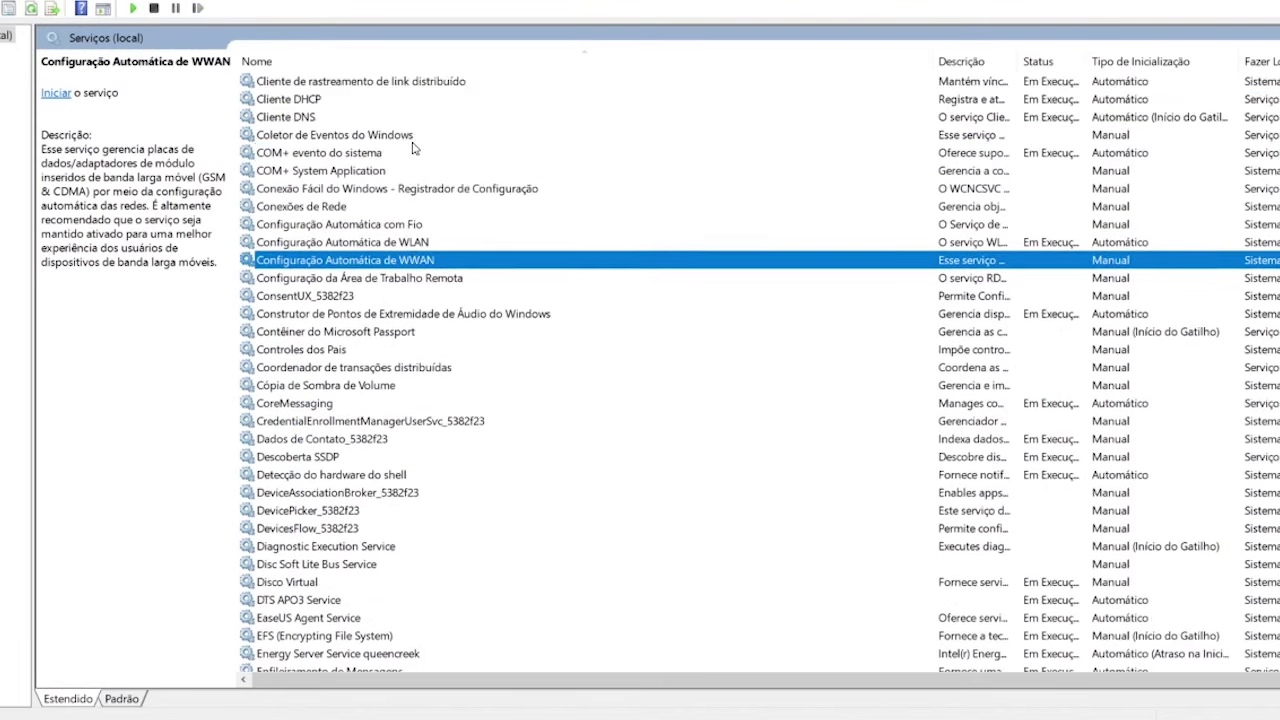
scroll(393, 151, "up", 2)
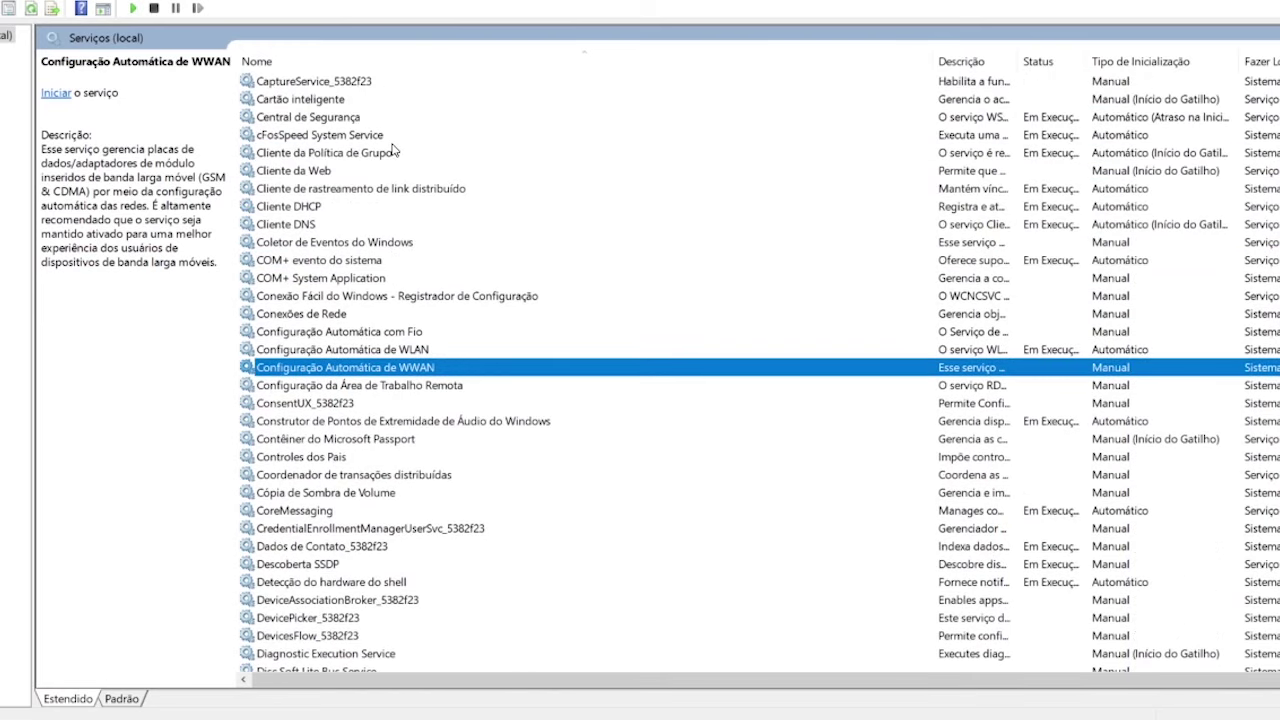
scroll(393, 150, "up", 1)
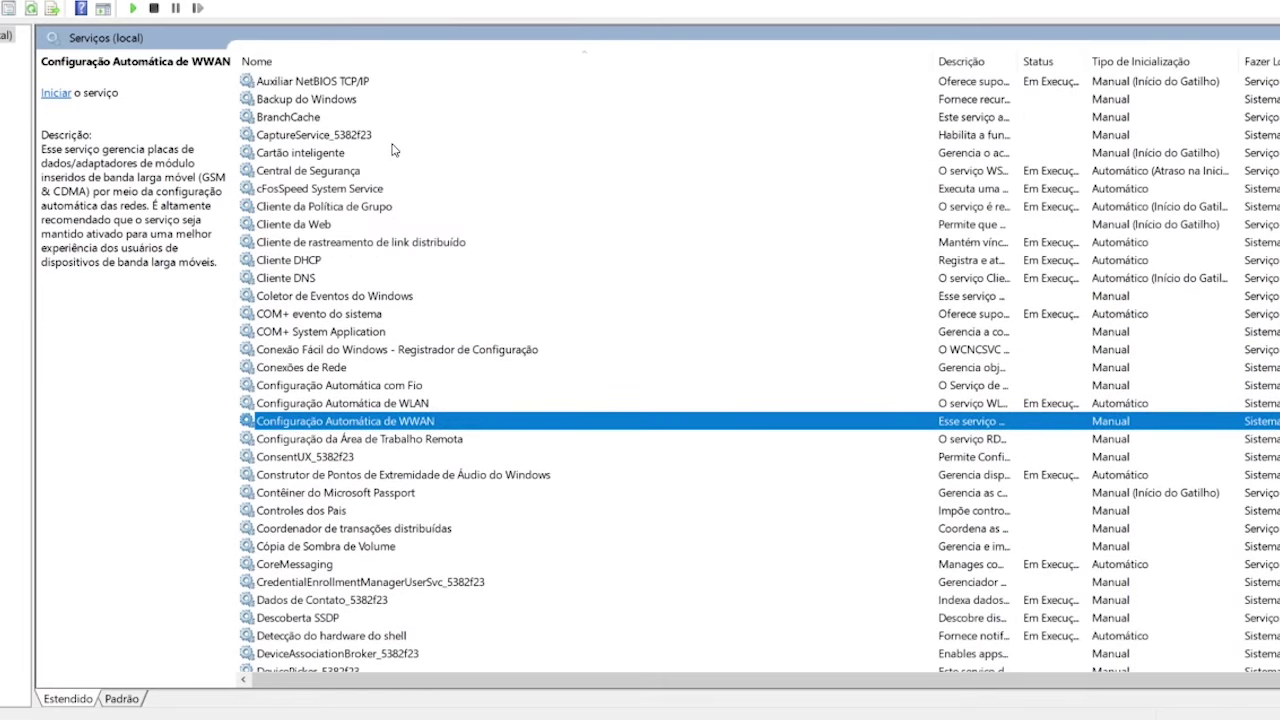
scroll(368, 87, "up", 2)
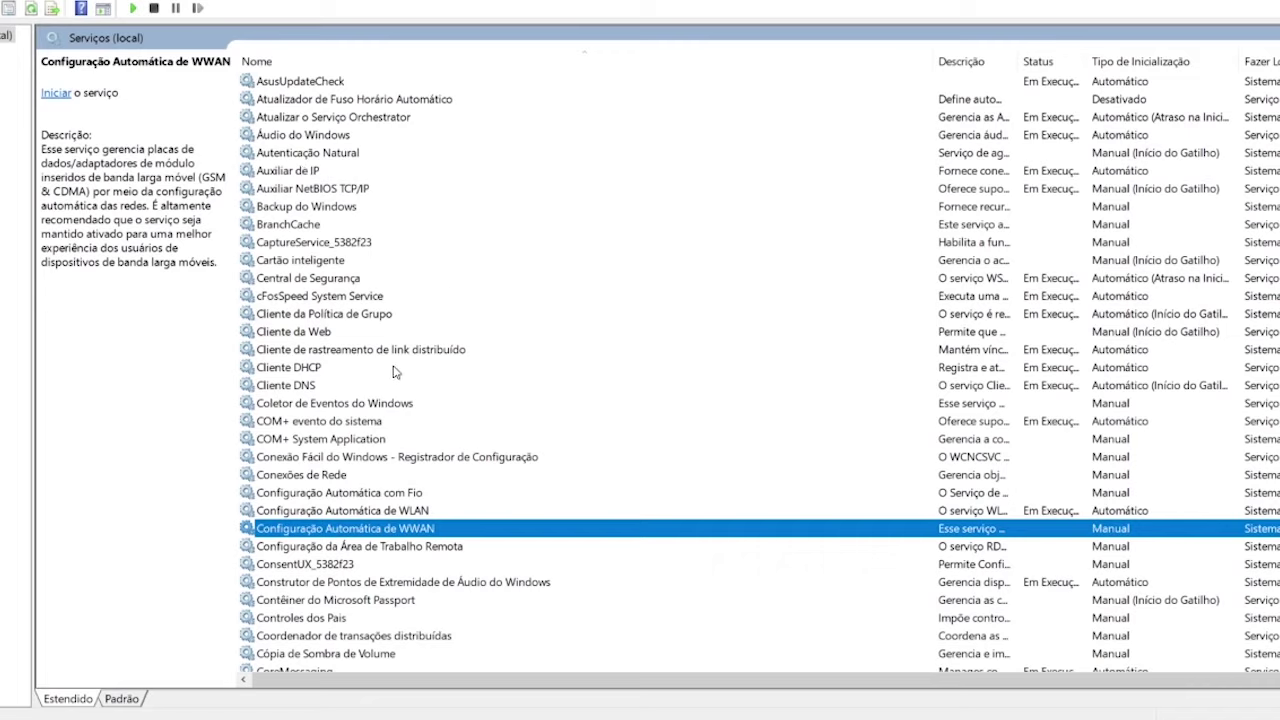
left_click(337, 334)
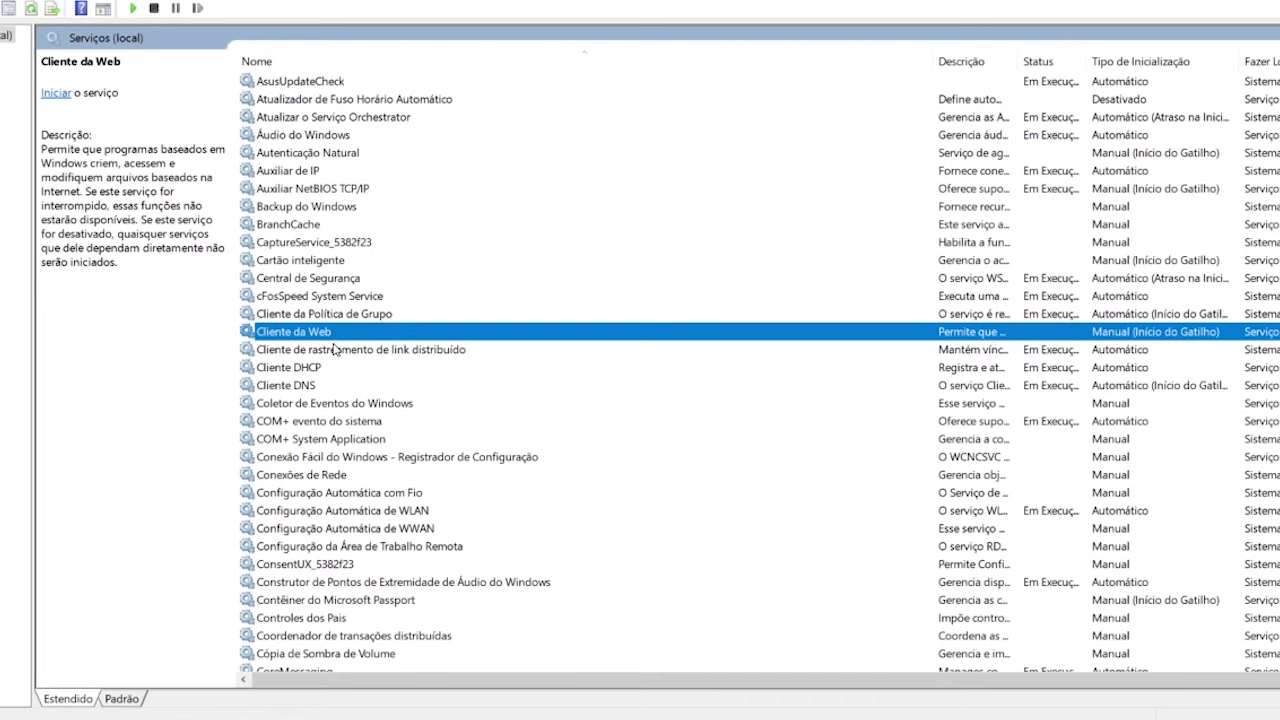
scroll(335, 348, "down", 15)
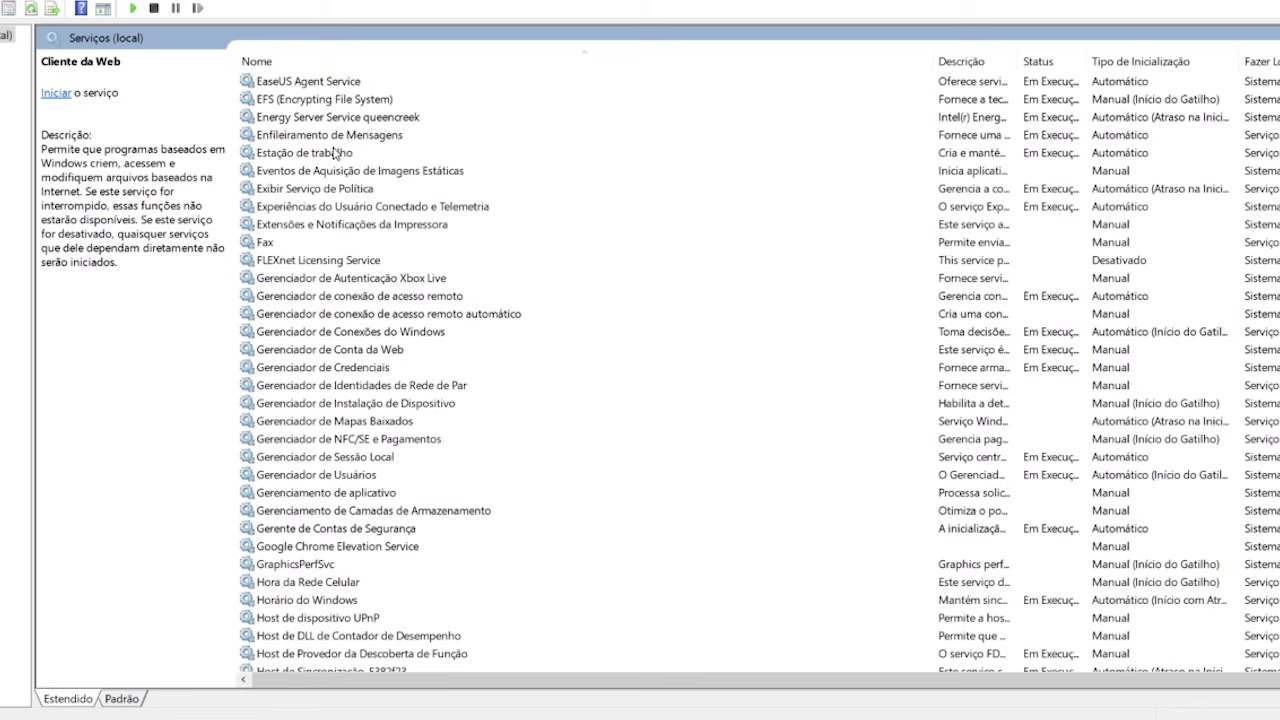
Open Gerenciador de Conta da Web's properties, check its Manual startup, and close them
double_click(346, 350)
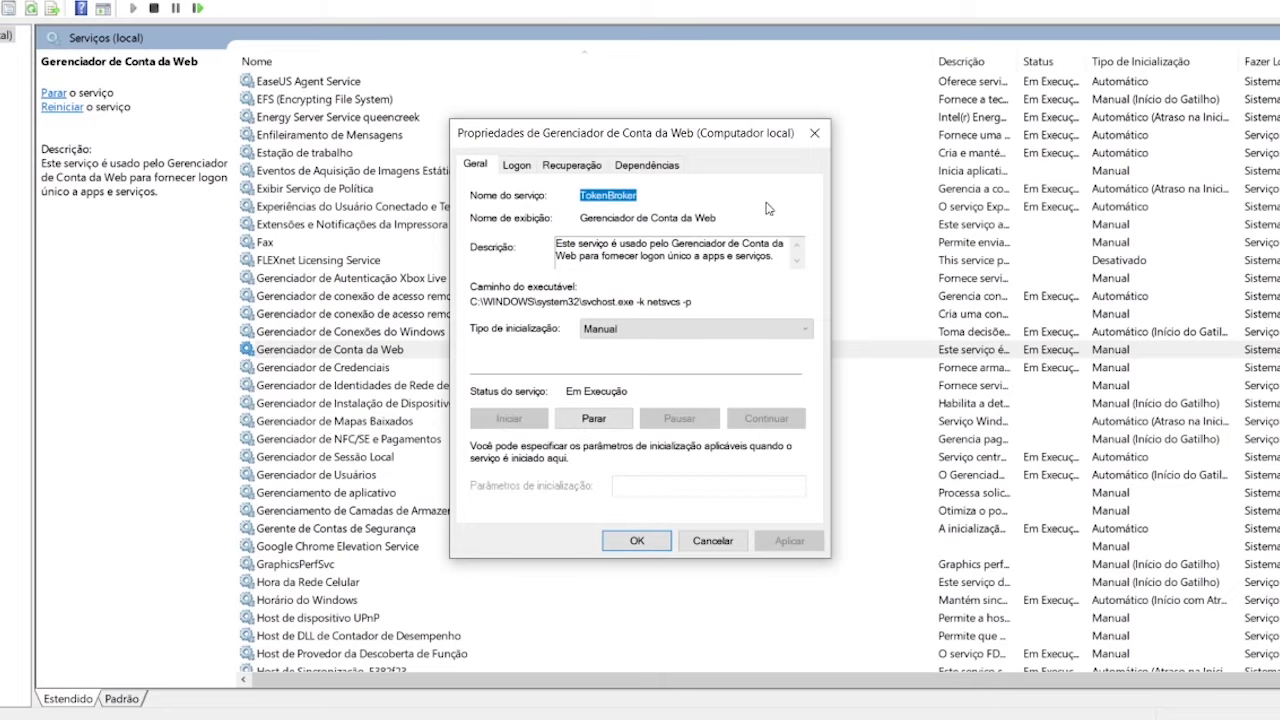
left_click(812, 135)
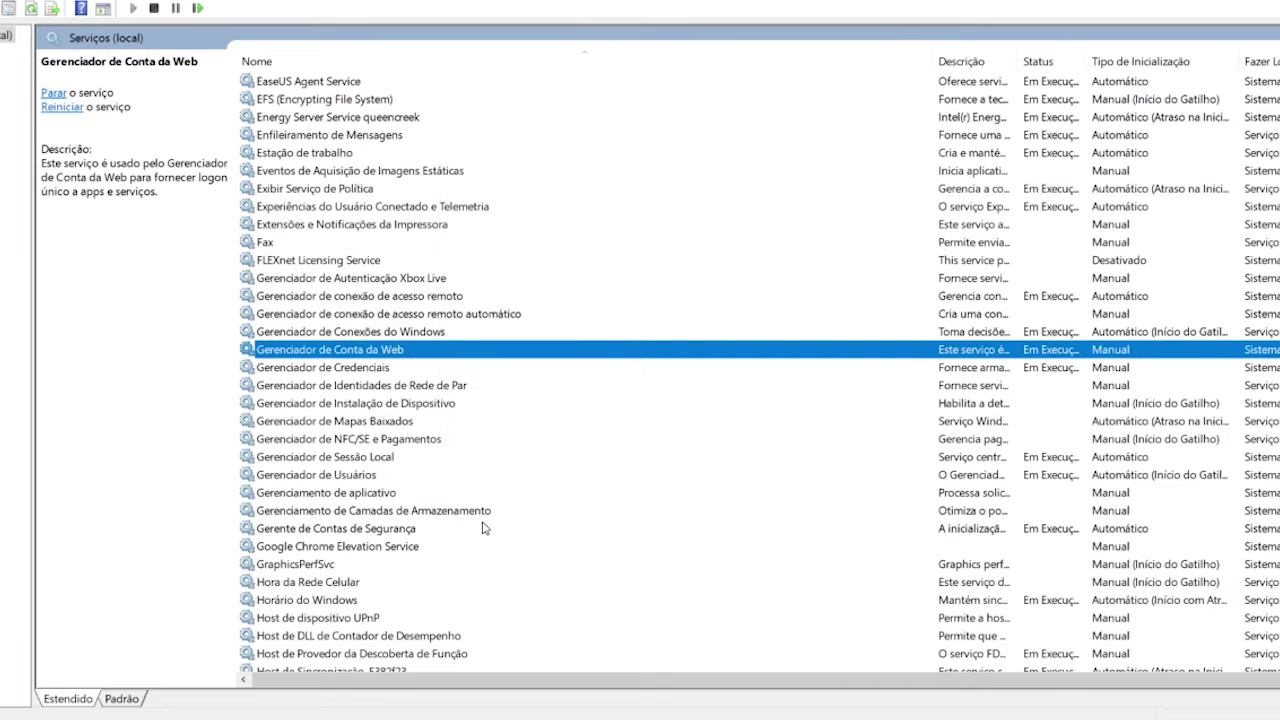